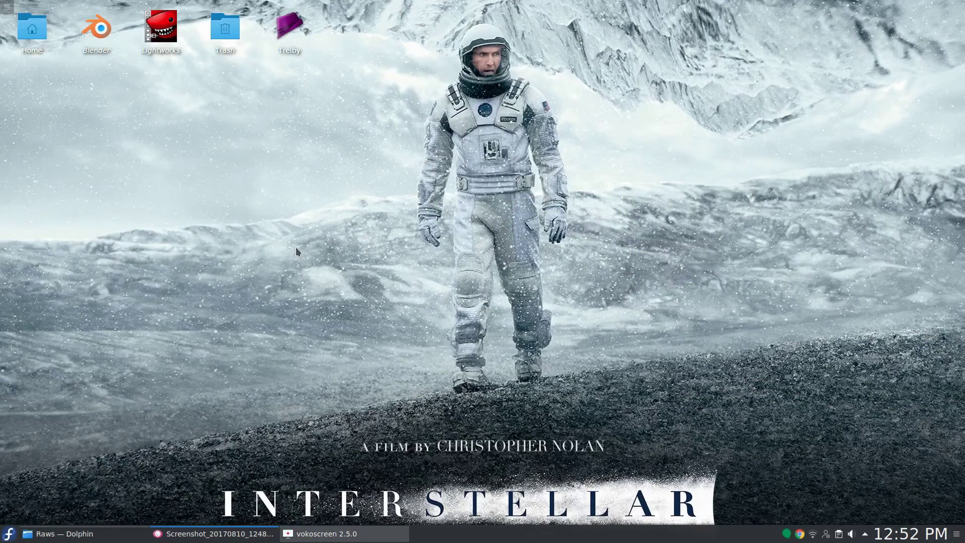
Launch Blender from the KDE Plasma application launcher
{"action": "left_click", "coordinate": [9, 533]}
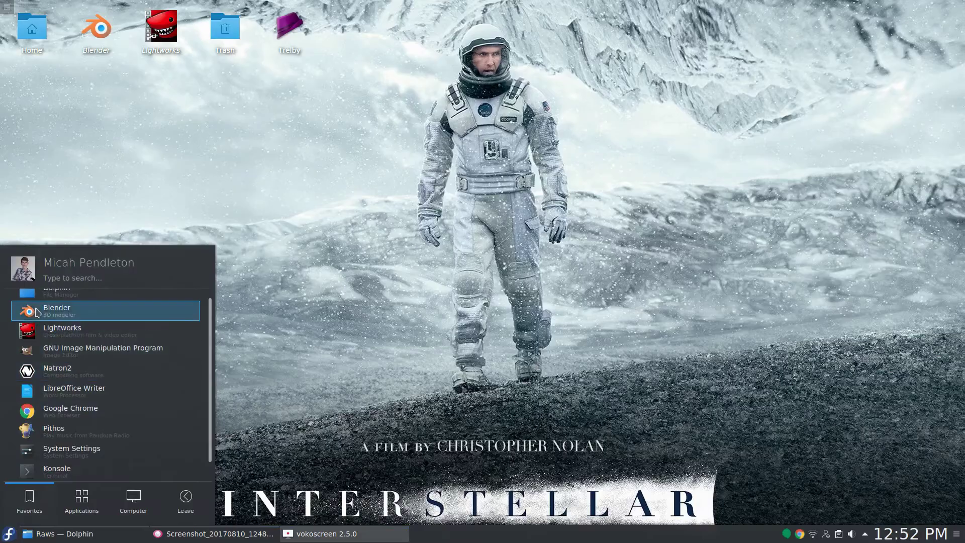
{"action": "left_click", "coordinate": [36, 312]}
Set the render resolution scale to 100% and the frame rate to 23.98 fps
{"action": "left_click", "coordinate": [457, 166]}
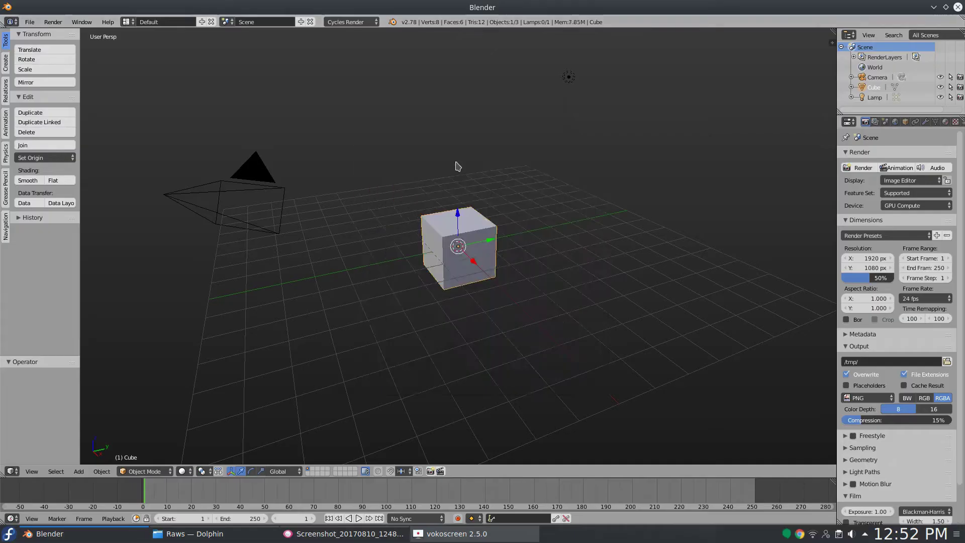
{"action": "left_click_drag", "start_coordinate": [875, 279], "coordinate": [900, 280]}
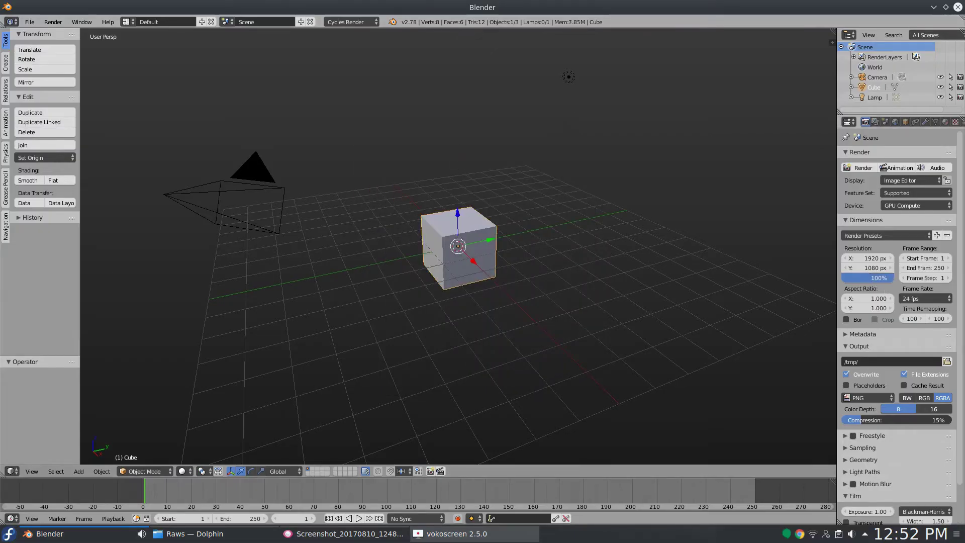
{"action": "left_click", "coordinate": [911, 299]}
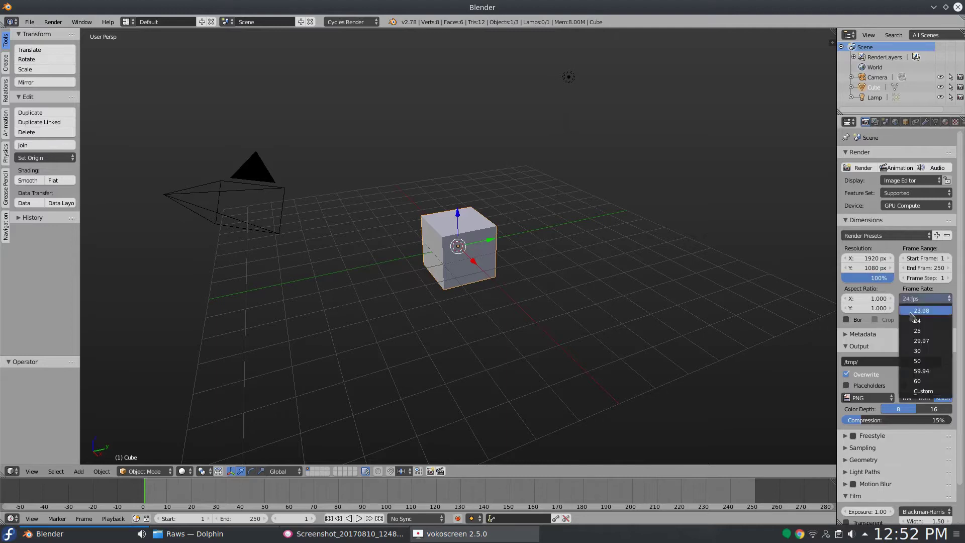
{"action": "left_click", "coordinate": [910, 311]}
Set the output file format to MPEG with an MPEG-4 container
{"action": "scroll", "coordinate": [905, 301], "scroll_direction": "down", "scroll_amount": 2}
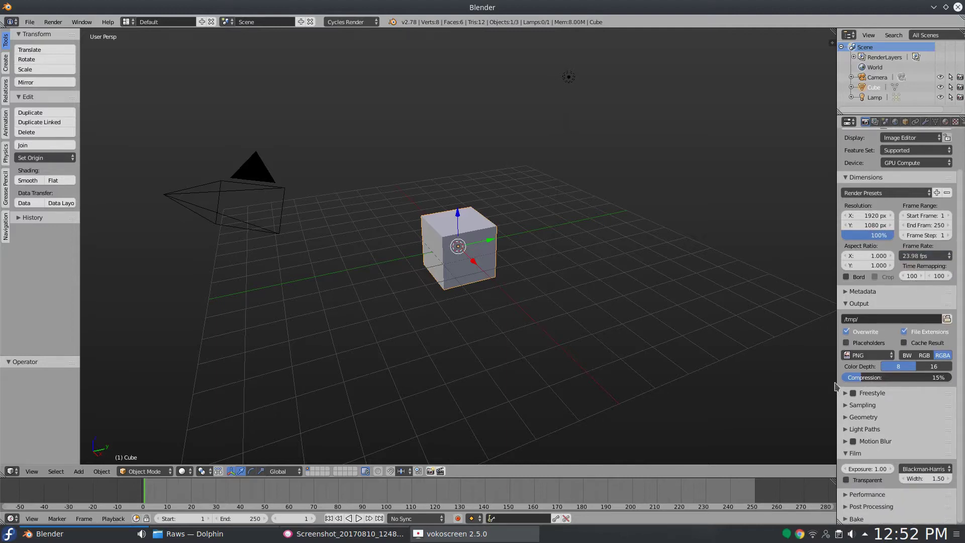
{"action": "left_click", "coordinate": [869, 354]}
{"action": "left_click", "coordinate": [872, 322]}
{"action": "left_click", "coordinate": [880, 398]}
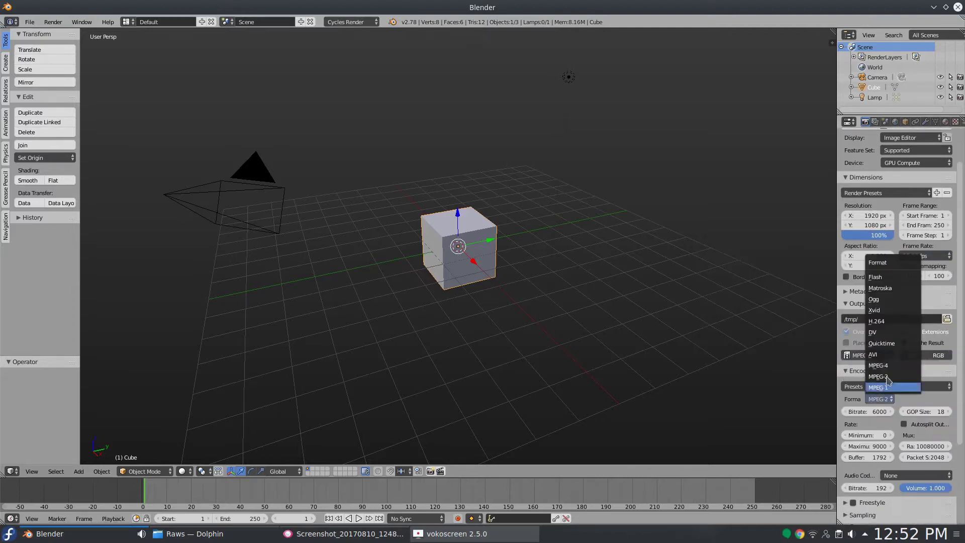
{"action": "left_click", "coordinate": [878, 365]}
Set the video bitrate to 18000, minimum 15000 and maximum 22000
{"action": "left_click", "coordinate": [867, 411]}
{"action": "type", "text": "18000"}
{"action": "left_click", "coordinate": [867, 435]}
{"action": "type", "text": "15000"}
{"action": "left_click", "coordinate": [874, 446]}
{"action": "type", "text": "2"}
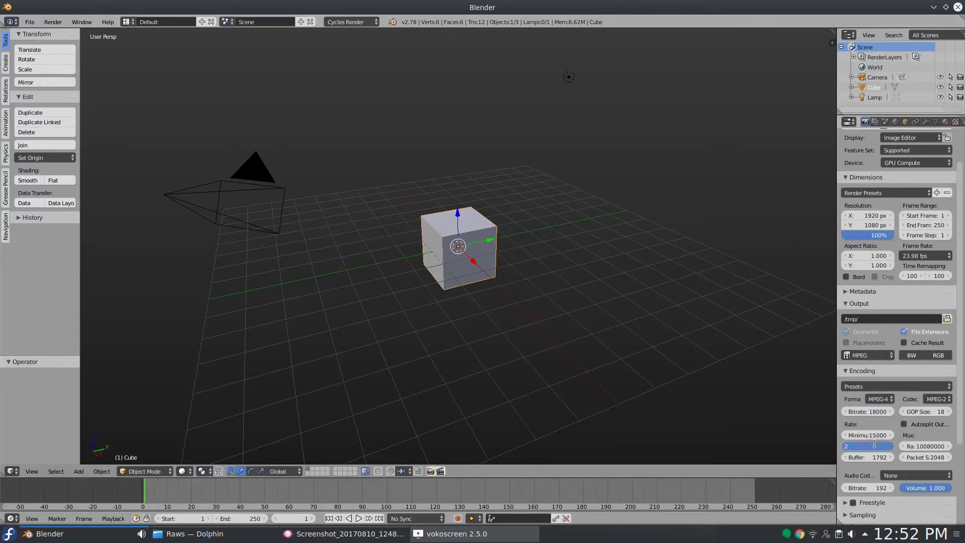
{"action": "type", "text": "2000"}
{"action": "key", "text": "Return"}
Turn the 3D view into a compositing node editor with Use Nodes and Backdrop enabled
{"action": "left_click", "coordinate": [13, 472]}
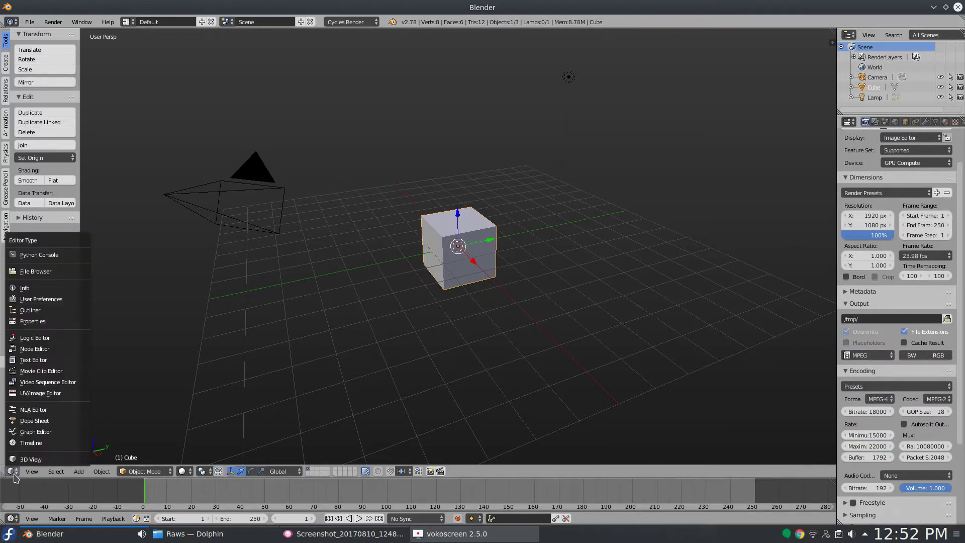
{"action": "left_click", "coordinate": [44, 348]}
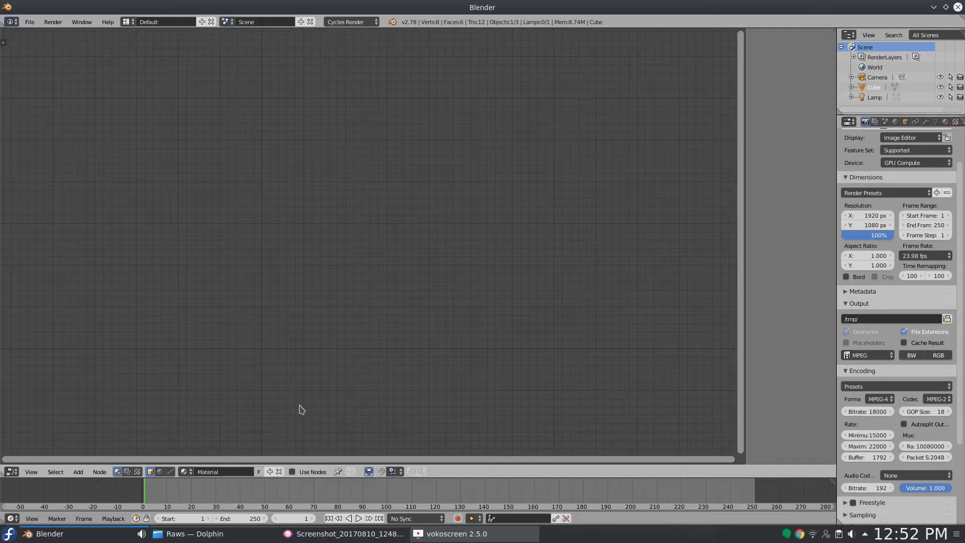
{"action": "left_click", "coordinate": [137, 471]}
{"action": "left_click", "coordinate": [170, 473]}
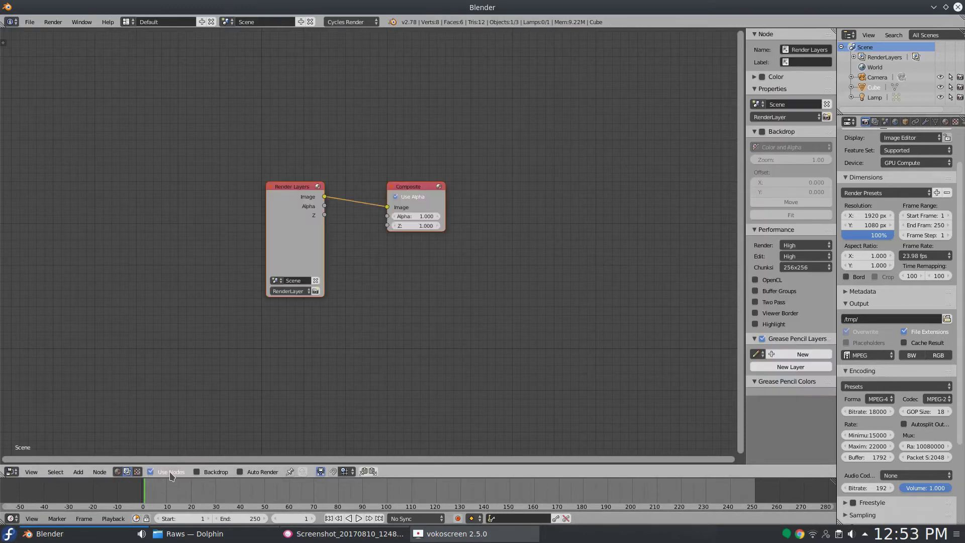
{"action": "left_click", "coordinate": [216, 472]}
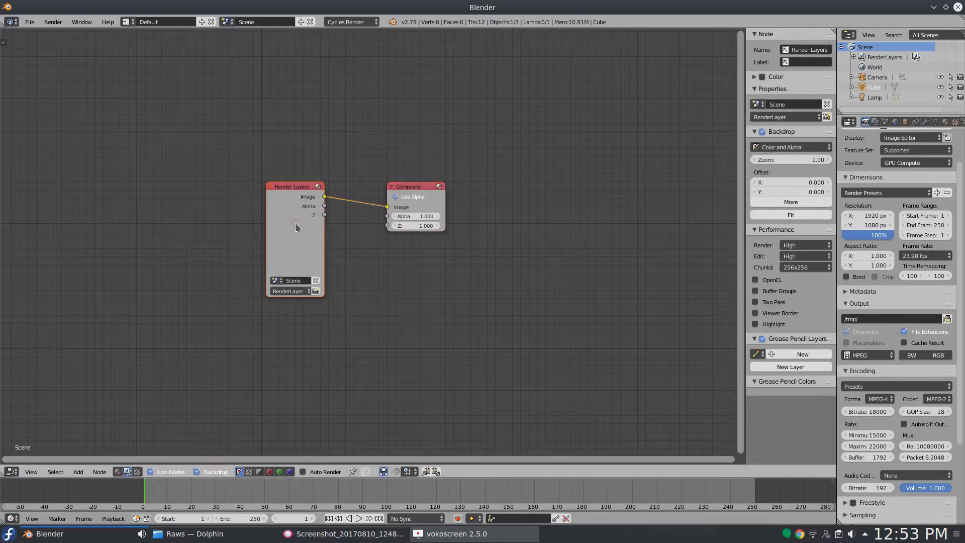
Delete the Render Layers node, move Composite right, and set backdrop zoom to 0.7
{"action": "key", "text": "x"}
{"action": "left_click_drag", "start_coordinate": [412, 195], "coordinate": [618, 200]}
{"action": "left_click", "coordinate": [808, 203]}
{"action": "type", "text": "."}
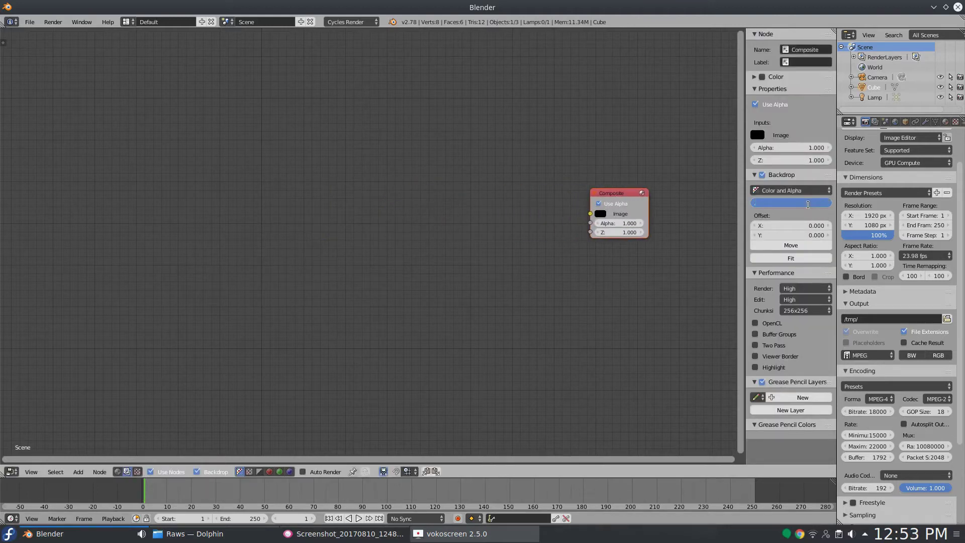
{"action": "type", "text": "7"}
{"action": "key", "text": "Return"}
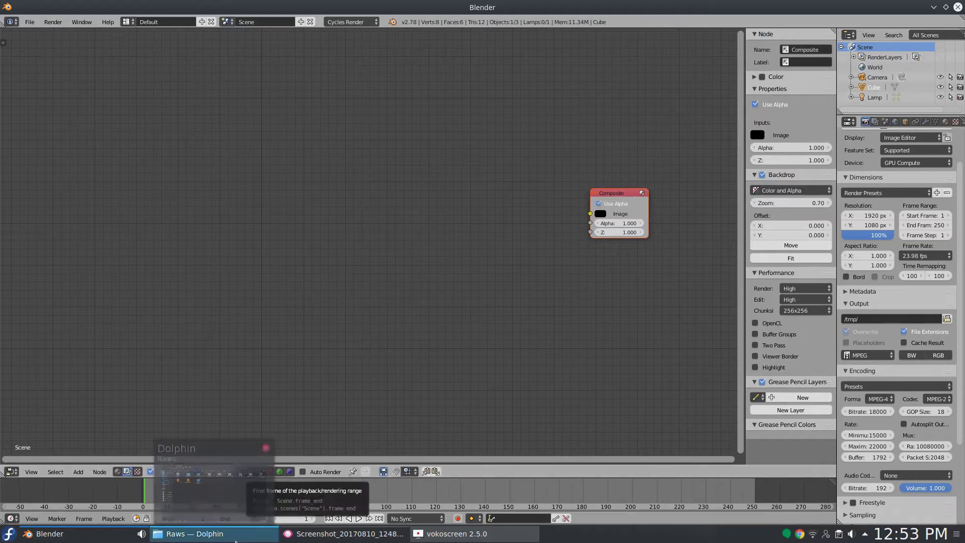
Drop the GoPro movie into the compositor as an Image node with 1368 frames
{"action": "left_click_drag", "start_coordinate": [50, 534], "coordinate": [120, 196]}
{"action": "left_click", "coordinate": [133, 283]}
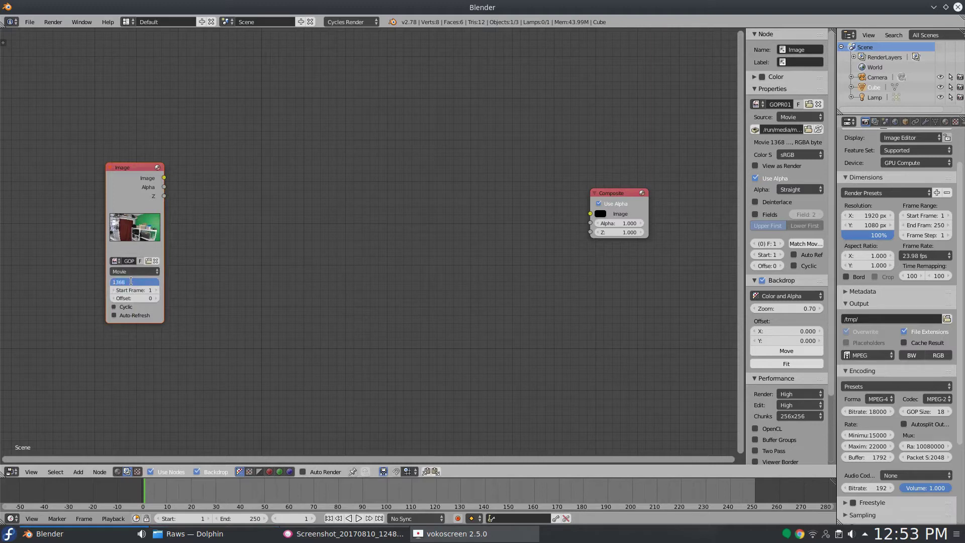
{"action": "key", "text": "Return"}
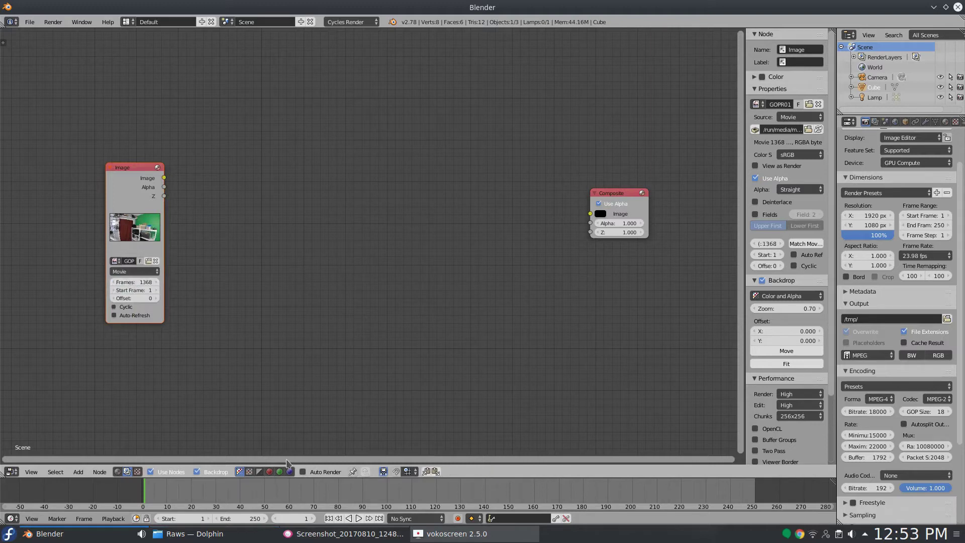
Set the scene end frame to 1368 and preview the Image node through a Viewer
{"action": "left_click", "coordinate": [241, 519]}
{"action": "type", "text": "1368"}
{"action": "key", "text": "Return"}
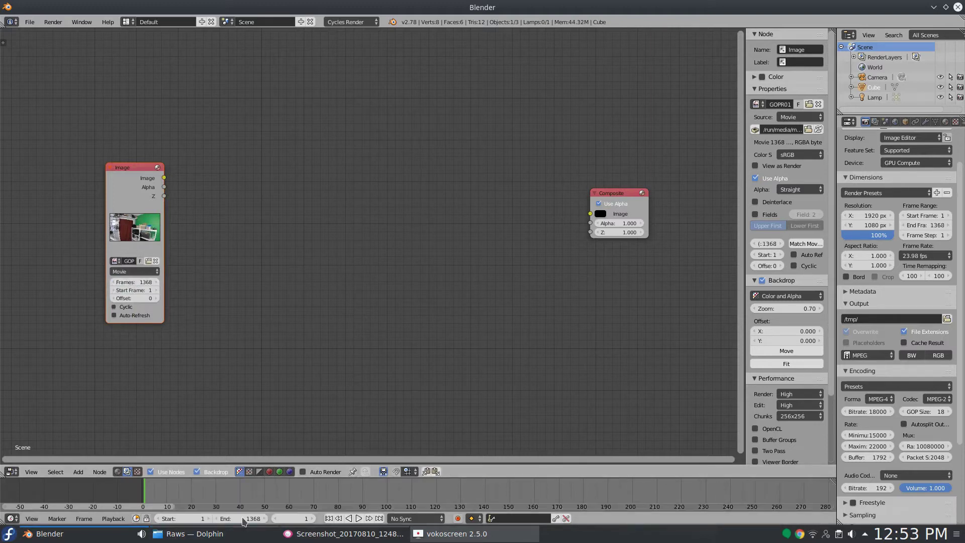
{"action": "scroll", "coordinate": [233, 501], "scroll_direction": "down", "scroll_amount": 5, "text": "ctrl"}
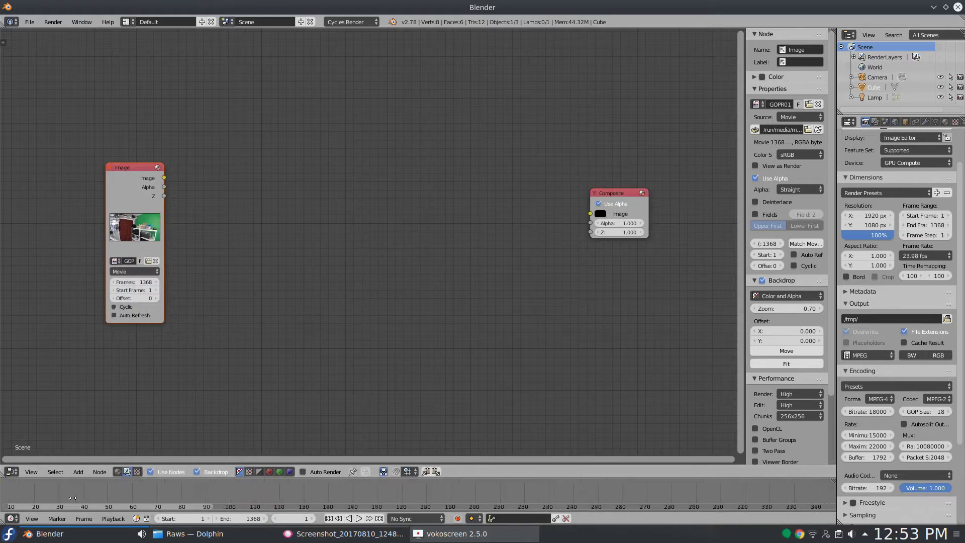
{"action": "scroll", "coordinate": [234, 501], "scroll_direction": "down", "scroll_amount": 5, "text": "ctrl"}
{"action": "scroll", "coordinate": [233, 502], "scroll_direction": "down", "scroll_amount": 3}
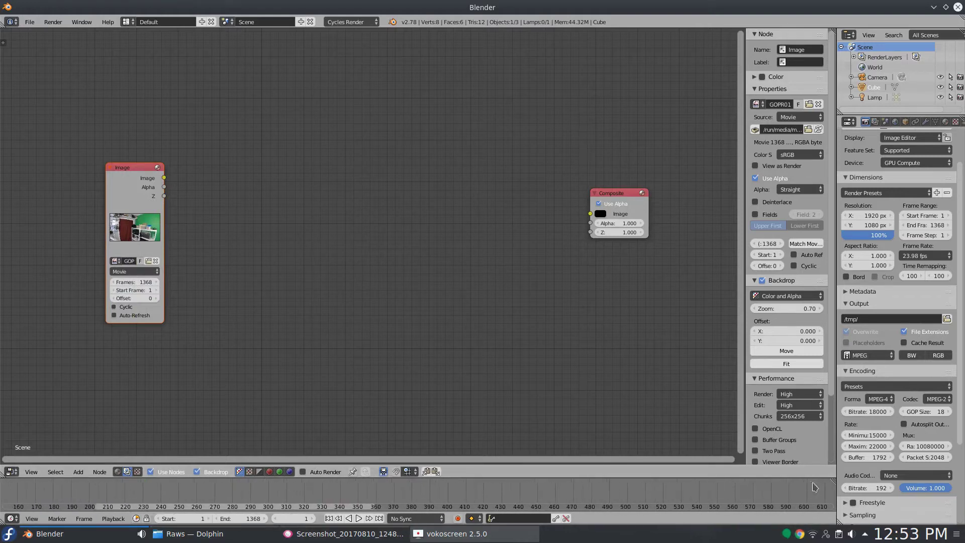
{"action": "left_click", "coordinate": [130, 184], "text": "ctrl+shift"}
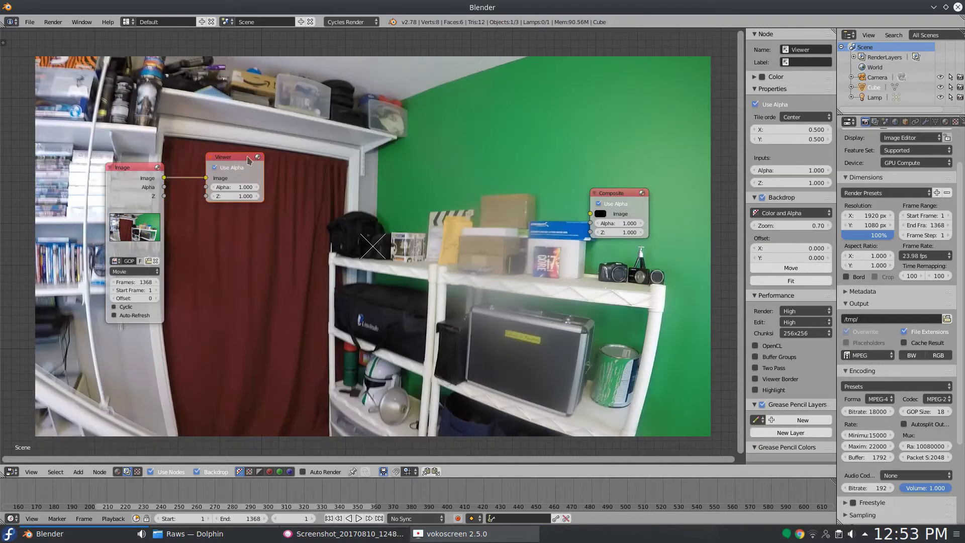
Move the Viewer beside Composite and insert a Lens Distortion node between Image and Viewer
{"action": "left_click_drag", "start_coordinate": [248, 157], "coordinate": [631, 256]}
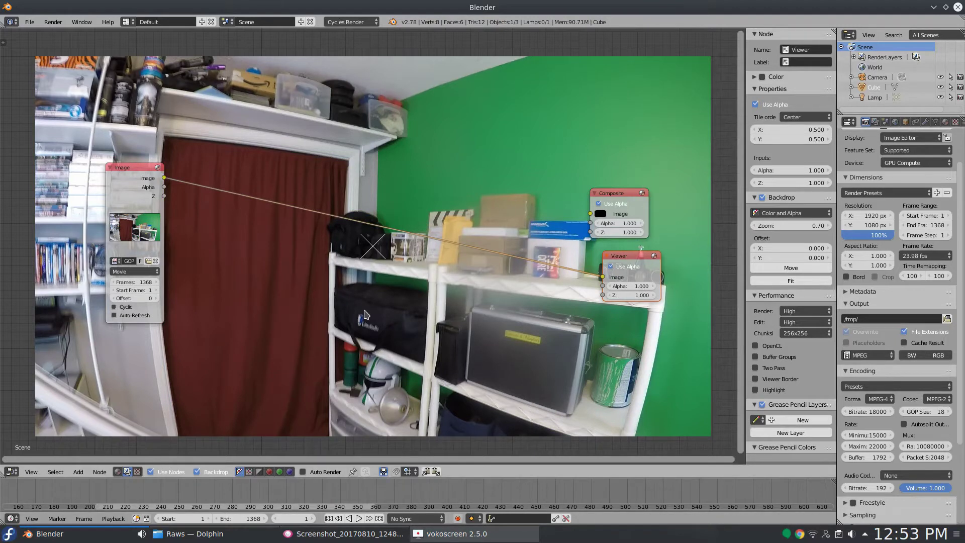
{"action": "key", "text": "shift+a"}
{"action": "mouse_move", "coordinate": [357, 392]}
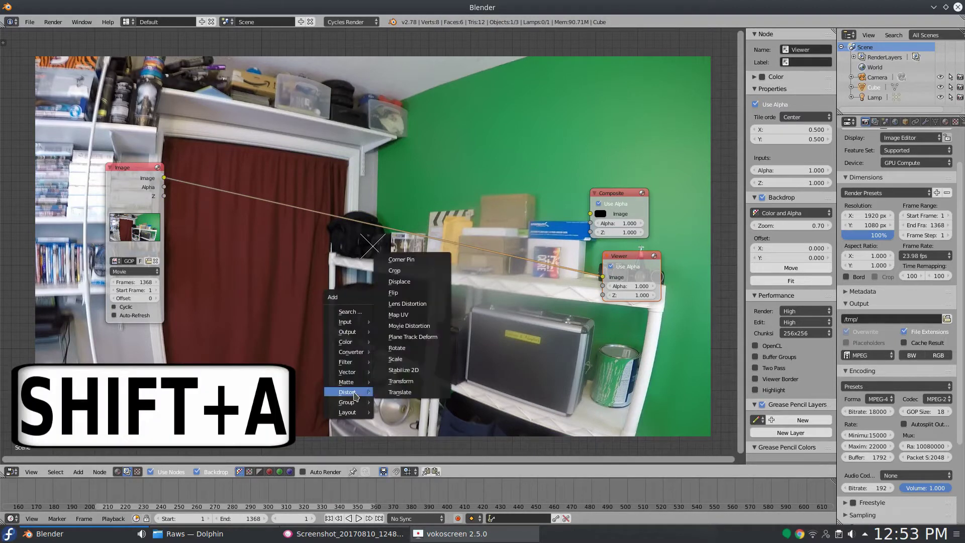
{"action": "left_click", "coordinate": [410, 303]}
{"action": "left_click", "coordinate": [318, 213]}
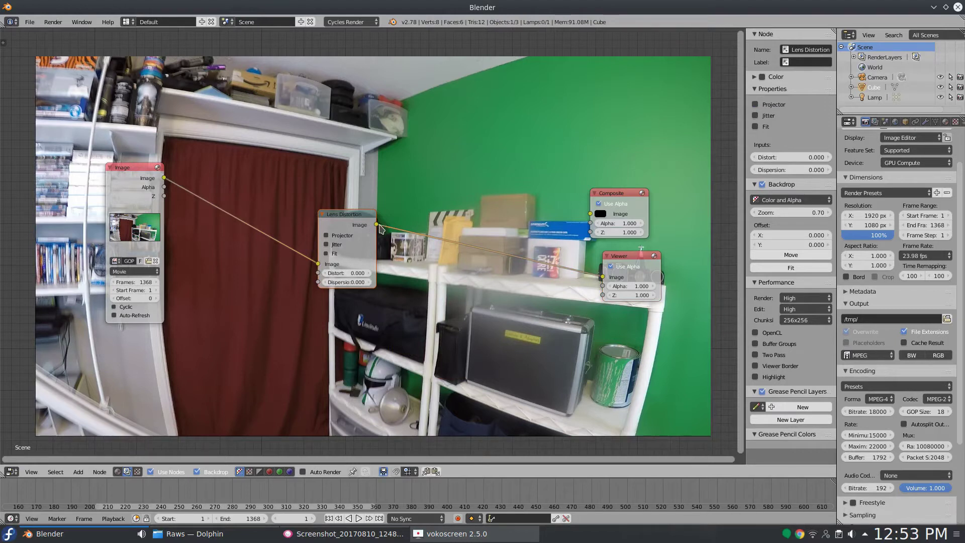
Connect the Lens Distortion output to Composite and enable its Fit option
{"action": "left_click_drag", "start_coordinate": [377, 224], "coordinate": [592, 216]}
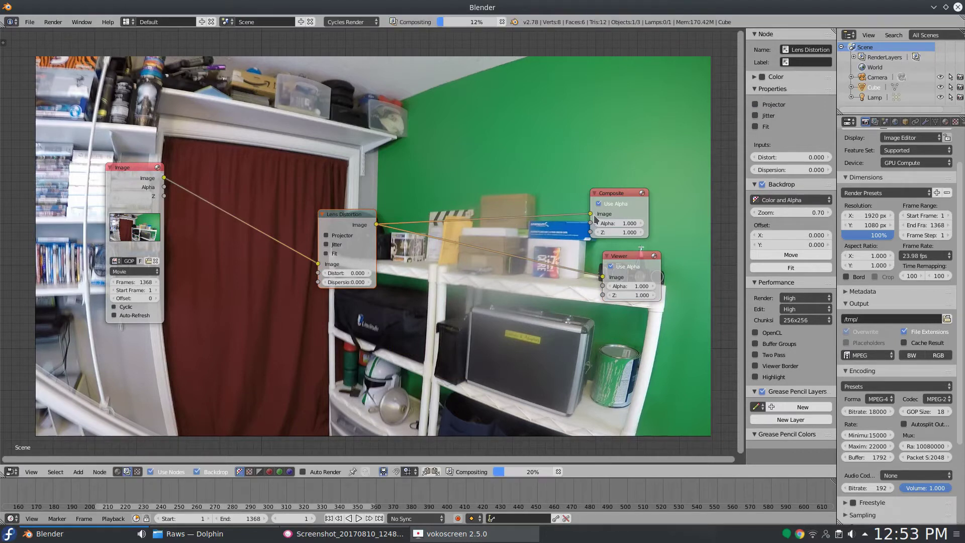
{"action": "left_click_drag", "start_coordinate": [330, 225], "coordinate": [295, 211]}
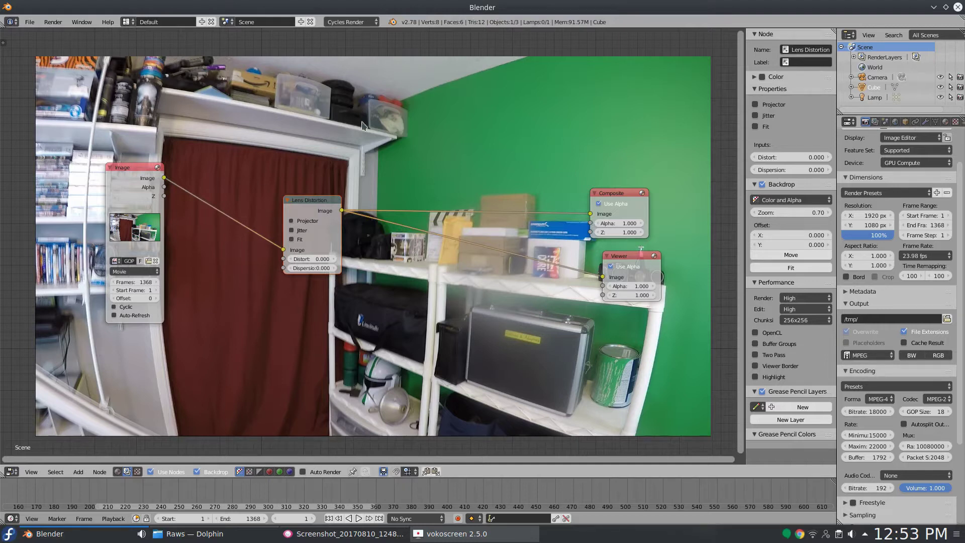
{"action": "left_click", "coordinate": [292, 240]}
Scrub the timeline and jump to frame 842 of the footage
{"action": "middle_click_drag", "start_coordinate": [512, 500], "coordinate": [279, 499]}
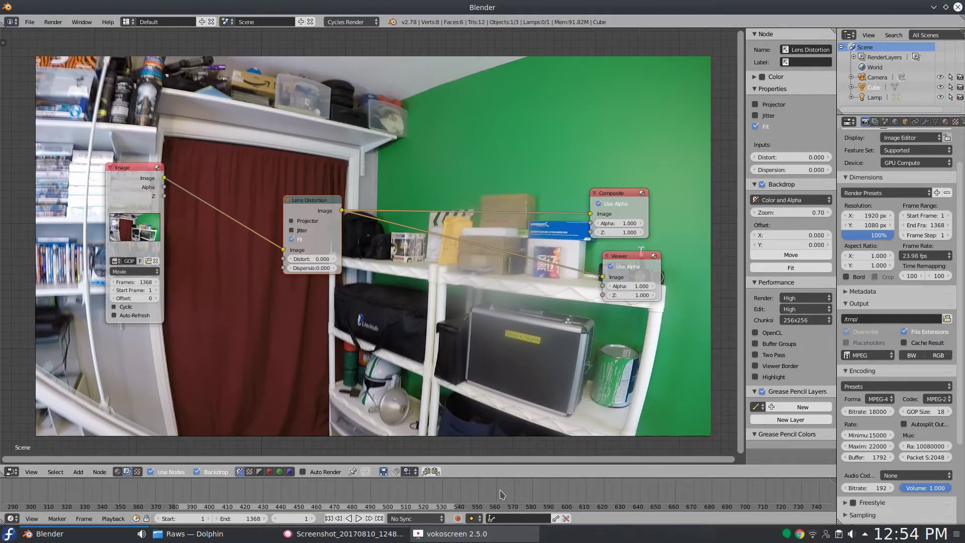
{"action": "middle_click_drag", "start_coordinate": [645, 495], "coordinate": [310, 497]}
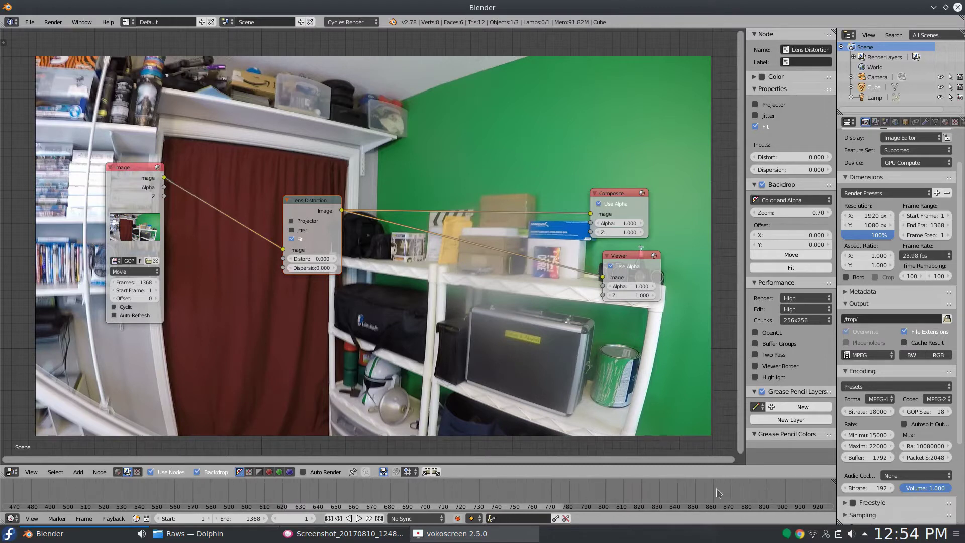
{"action": "left_click", "coordinate": [682, 492]}
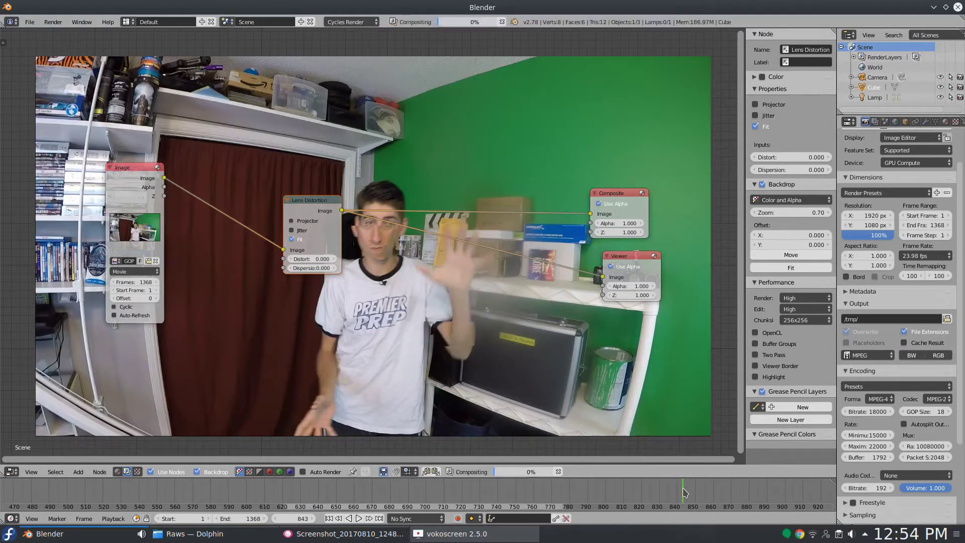
Step to frame 844, move Lens Distortion left, and undo an accidental Distort keyframe
{"action": "key", "text": "Right"}
{"action": "key", "text": "Right"}
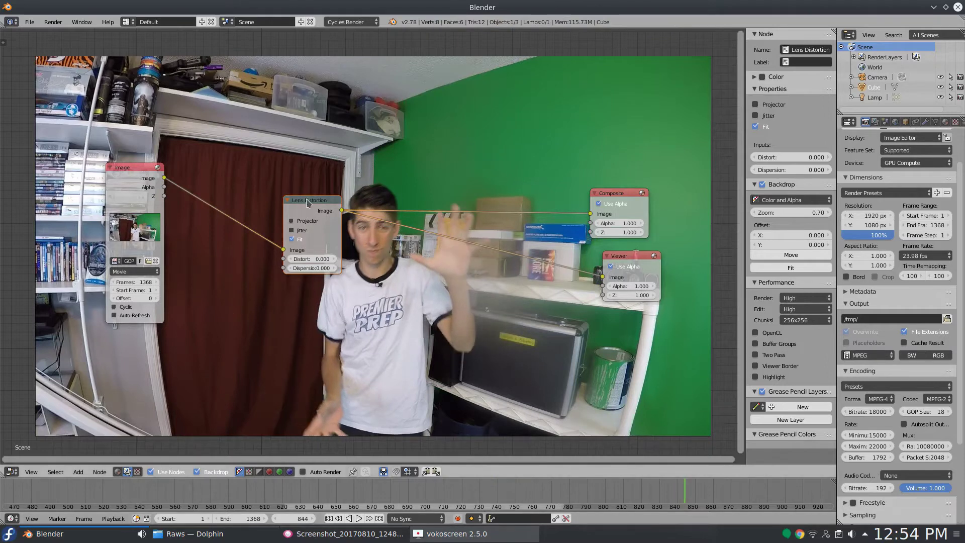
{"action": "left_click_drag", "start_coordinate": [300, 245], "coordinate": [219, 236]}
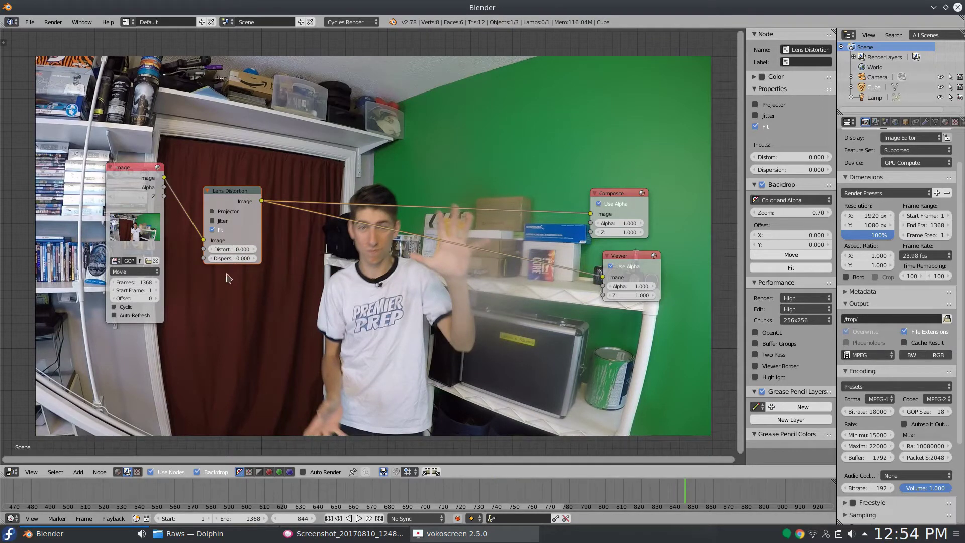
{"action": "key", "text": "i"}
{"action": "key", "text": "ctrl+z"}
Move the Image node out and back, then begin editing the Distort value
{"action": "left_click_drag", "start_coordinate": [111, 186], "coordinate": [333, 169]}
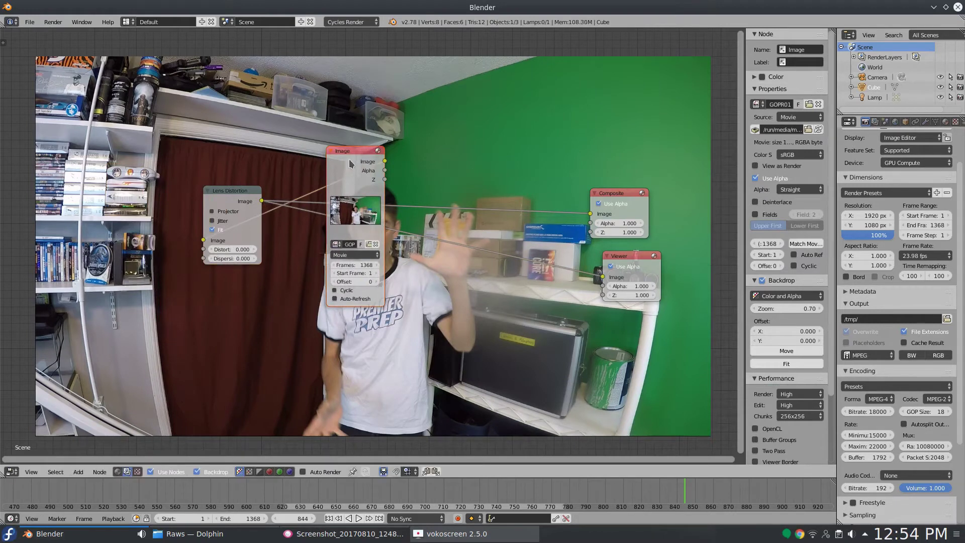
{"action": "left_click_drag", "start_coordinate": [331, 225], "coordinate": [108, 242]}
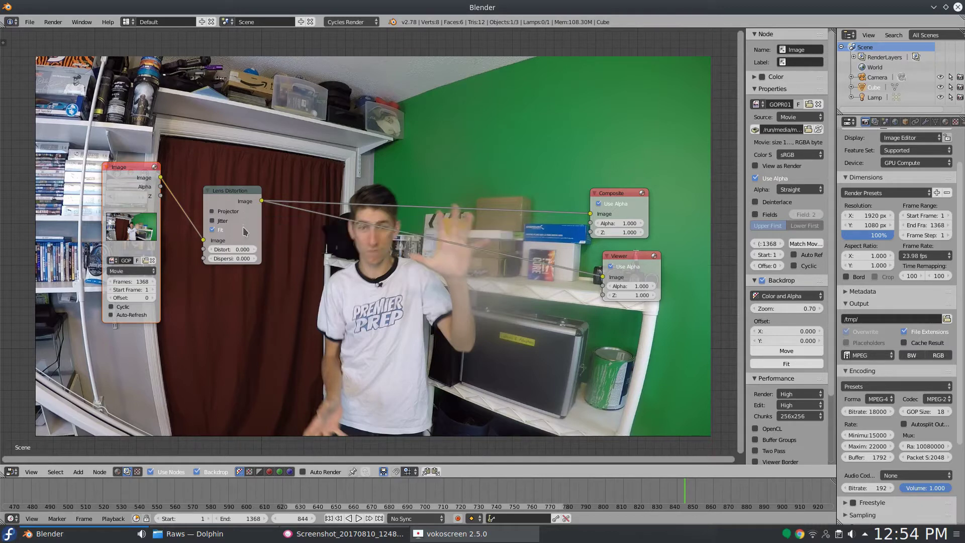
{"action": "left_click", "coordinate": [242, 249]}
Test Distort values by dragging, then set Distort to -0.090 to flatten the fisheye
{"action": "key", "text": "Return"}
{"action": "left_click", "coordinate": [253, 254]}
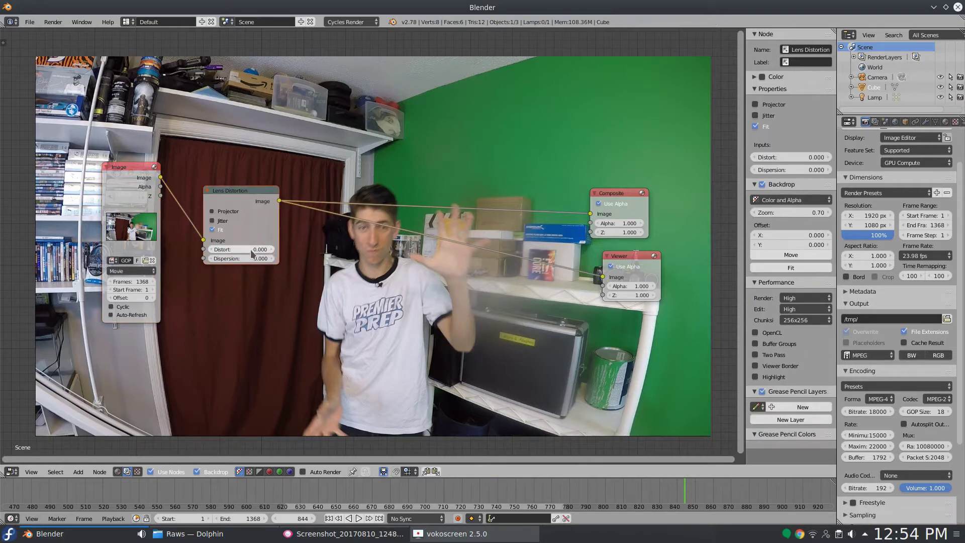
{"action": "mouse_move", "coordinate": [253, 253]}
{"action": "left_mouse_down"}
{"action": "mouse_move", "coordinate": [301, 254]}
{"action": "mouse_move", "coordinate": [231, 253]}
{"action": "mouse_move", "coordinate": [250, 249]}
{"action": "left_mouse_up"}
{"action": "left_click", "coordinate": [250, 248]}
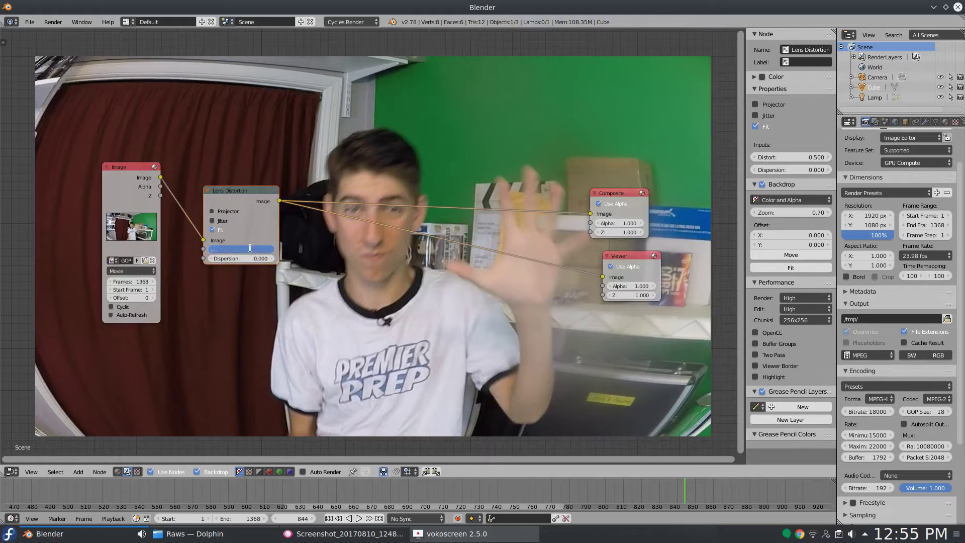
{"action": "key", "text": "Return"}
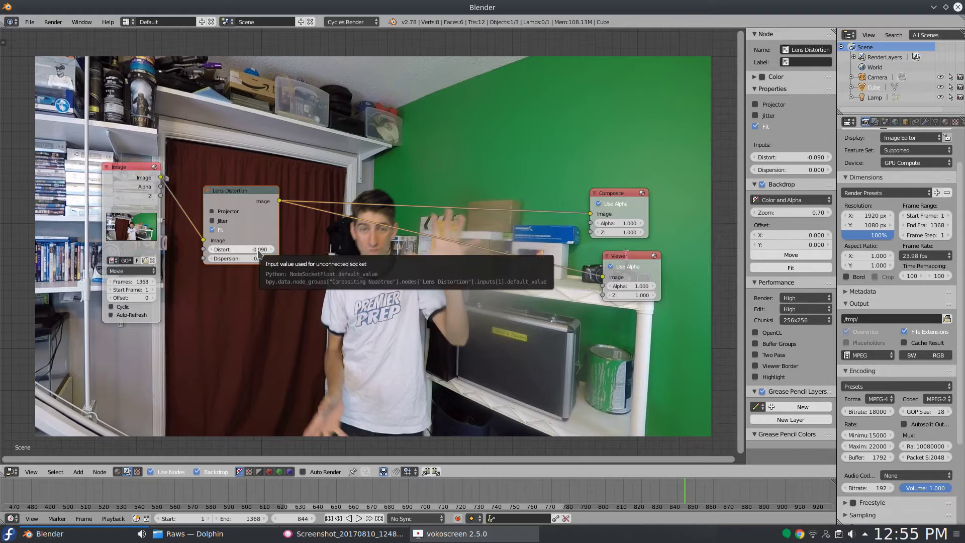
{"action": "key", "text": "ctrl+z"}
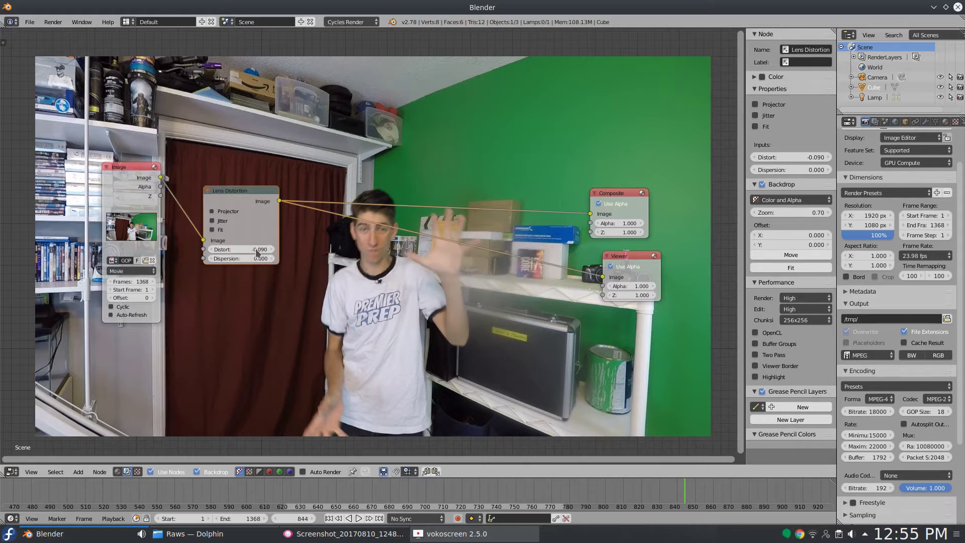
{"action": "left_click_drag", "start_coordinate": [257, 252], "coordinate": [331, 252]}
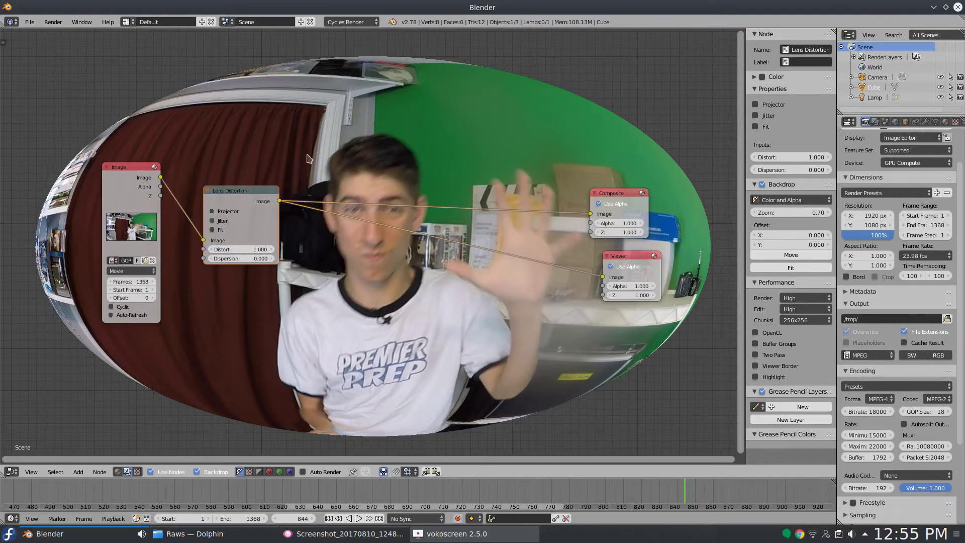
{"action": "left_click", "coordinate": [212, 229]}
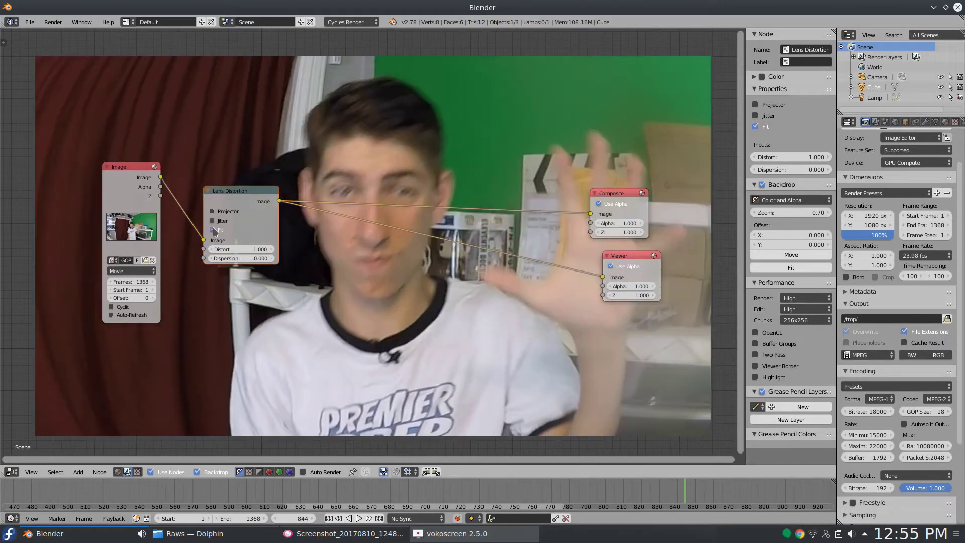
{"action": "left_click", "coordinate": [255, 248]}
{"action": "type", "text": "-0.09"}
Keep Distort at -0.090, place the Image node left of Lens Distortion, and shift Lens Distortion right
{"action": "key", "text": "Return"}
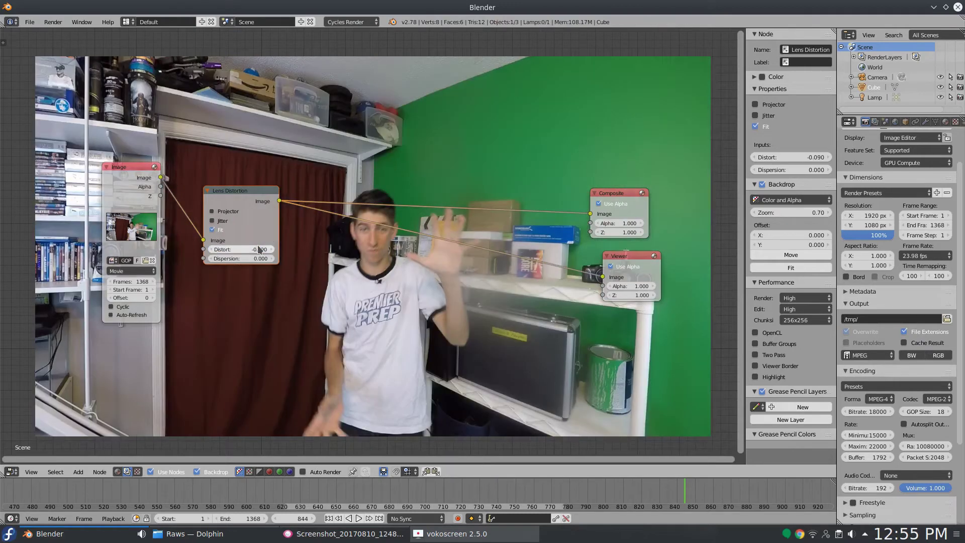
{"action": "left_click_drag", "start_coordinate": [110, 177], "coordinate": [256, 172]}
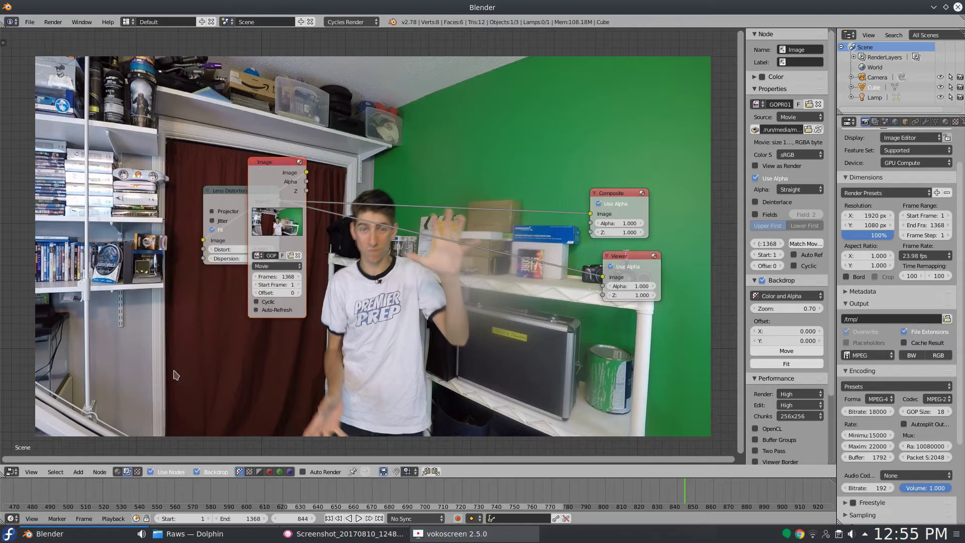
{"action": "key", "text": "g"}
{"action": "left_click", "coordinate": [202, 280]}
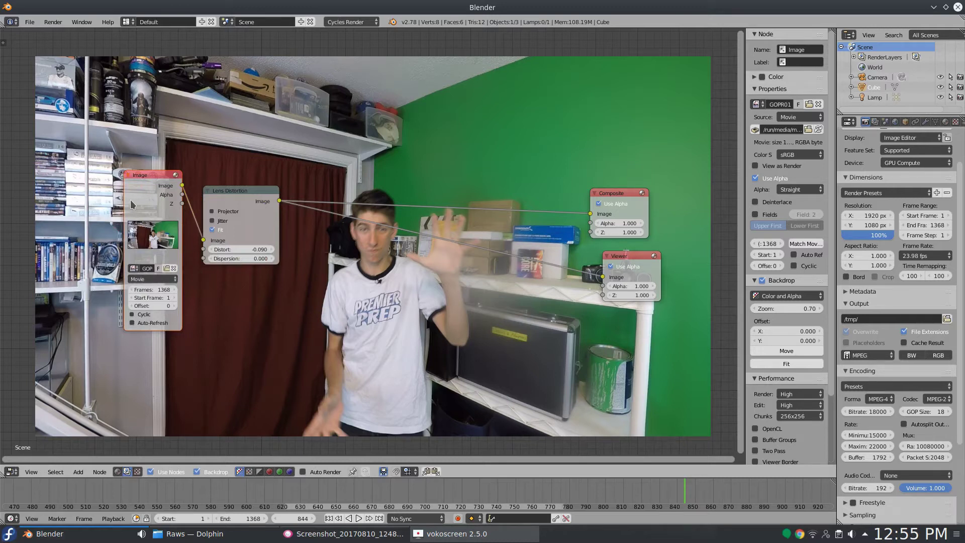
{"action": "left_click_drag", "start_coordinate": [245, 199], "coordinate": [284, 193]}
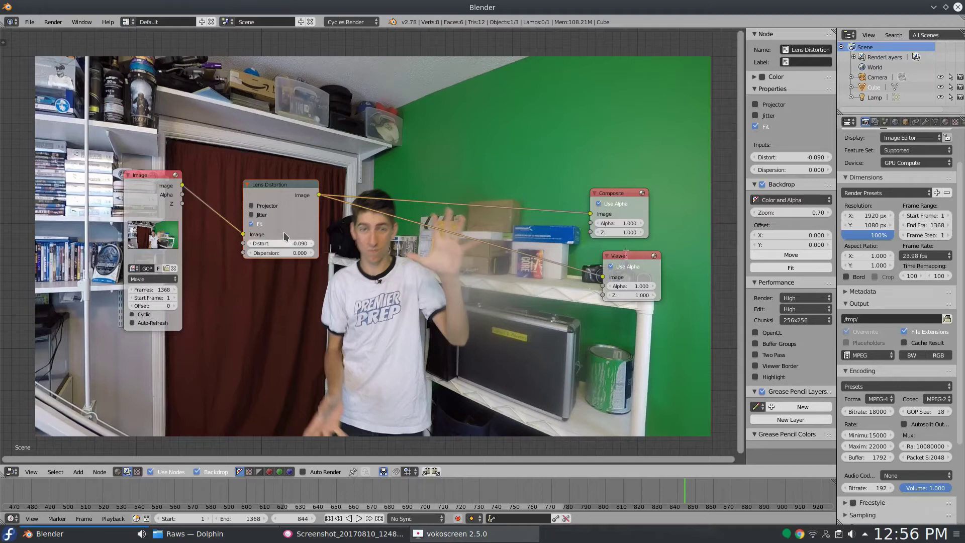
{"action": "key", "text": "minus"}
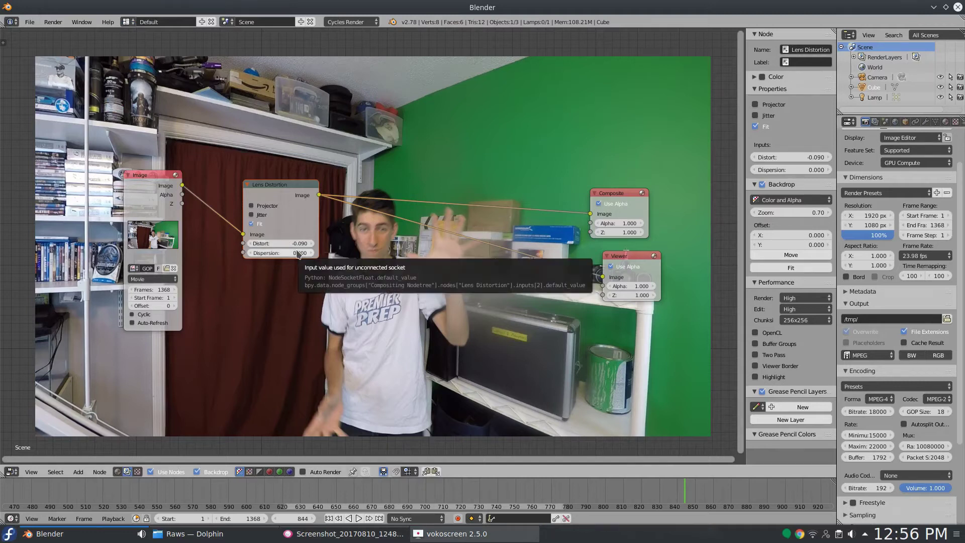
Restore Distort to -0.090 and try Dispersion at 1.000, then 0.500
{"action": "key", "text": "minus"}
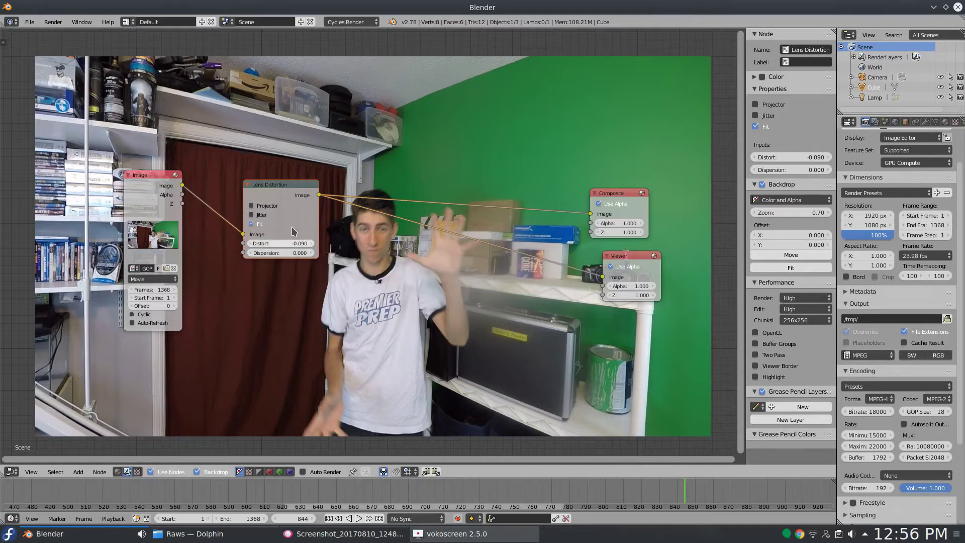
{"action": "left_click", "coordinate": [284, 253]}
{"action": "type", "text": "1"}
{"action": "key", "text": "Return"}
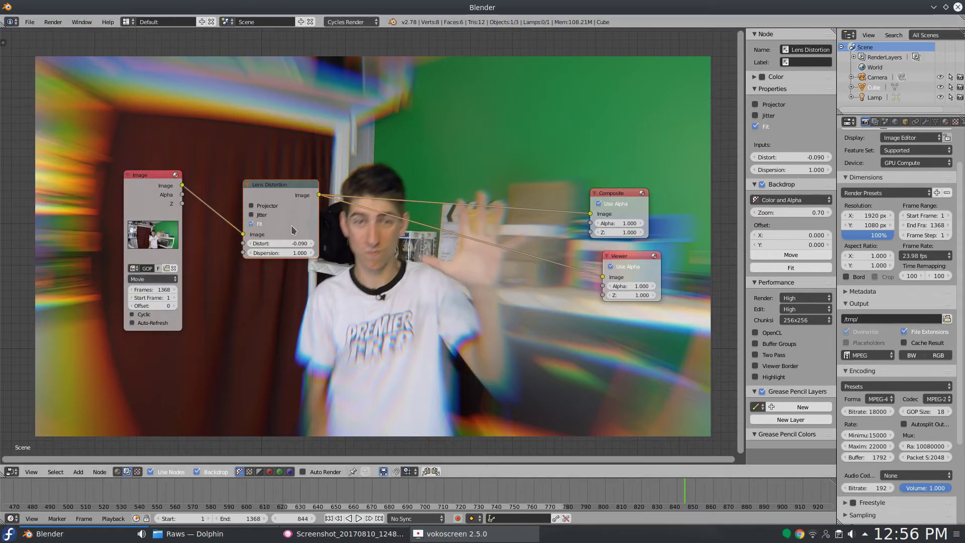
{"action": "left_click", "coordinate": [291, 253]}
{"action": "type", "text": ".5"}
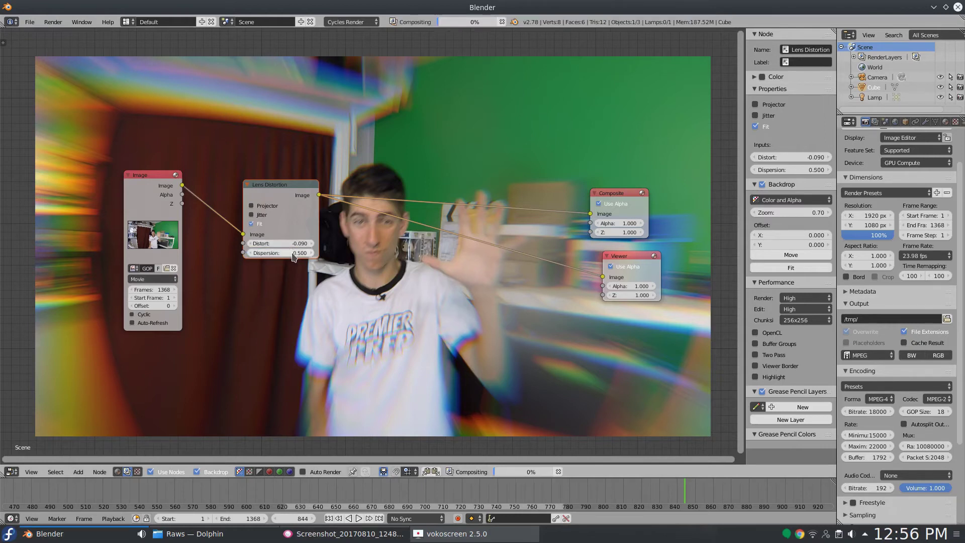
{"action": "key", "text": "Return"}
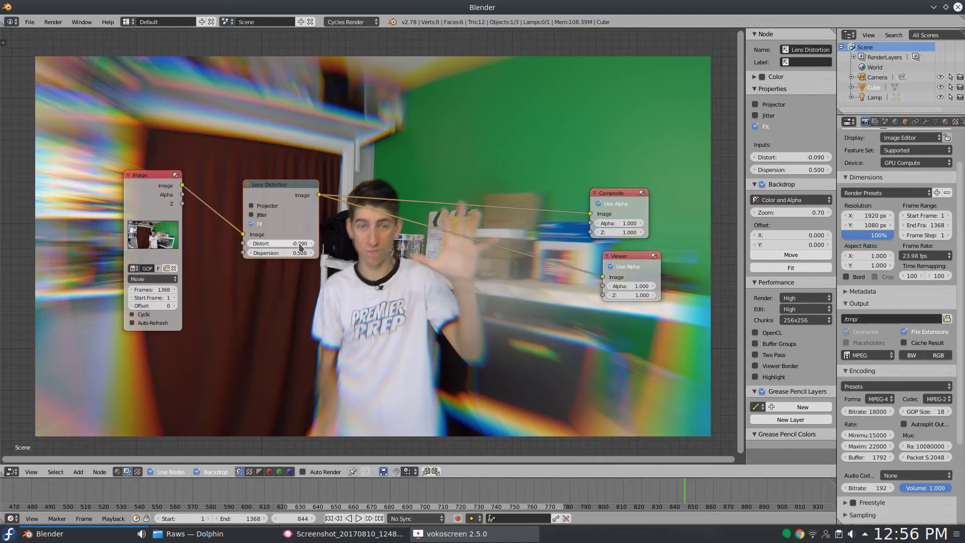
Keyframe the lens distortion values and reset Dispersion to 0
{"action": "key", "text": "i"}
{"action": "left_click", "coordinate": [297, 253]}
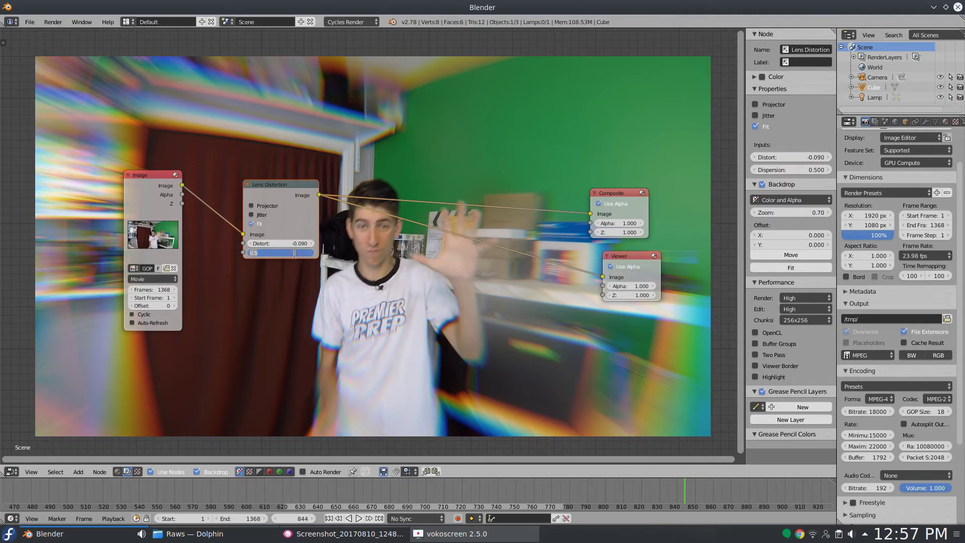
{"action": "type", "text": "0"}
{"action": "key", "text": "Return"}
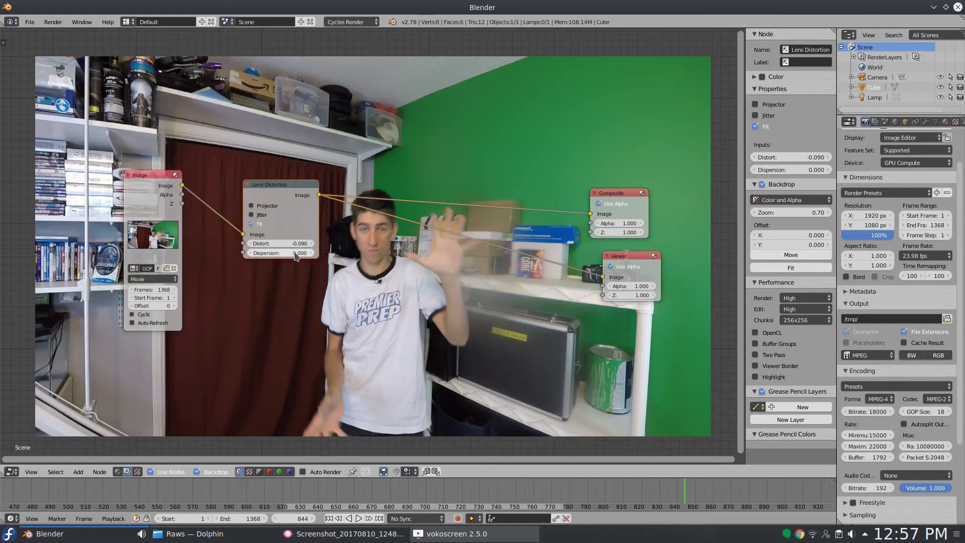
Enable Jitter on the Lens Distortion node, comparing the result with it off
{"action": "left_click", "coordinate": [256, 216]}
{"action": "left_click", "coordinate": [253, 216]}
{"action": "left_click", "coordinate": [252, 215]}
Try Dispersion 0.1 and a higher Distort, then reset Dispersion to 0 and turn off Fit
{"action": "left_click_drag", "start_coordinate": [290, 259], "coordinate": [342, 258]}
{"action": "left_click", "coordinate": [288, 253]}
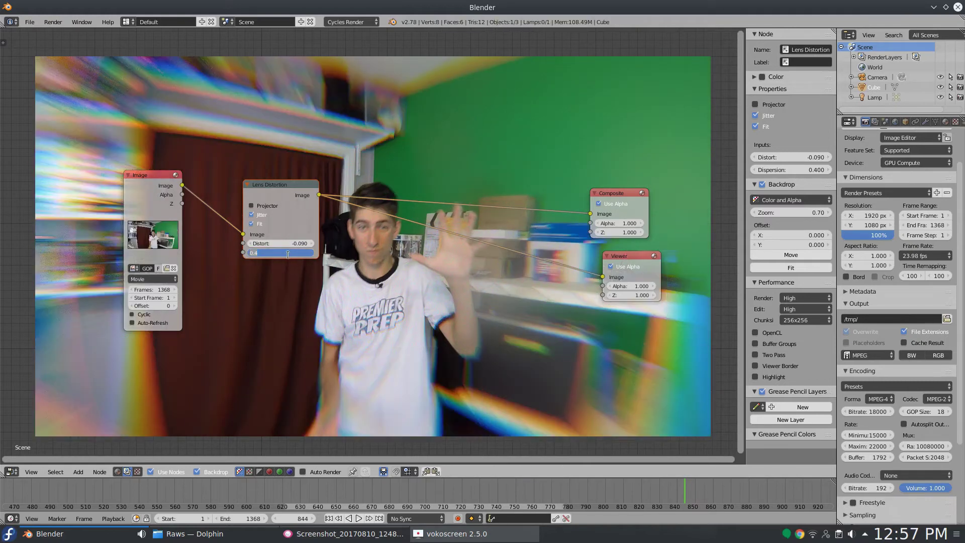
{"action": "type", "text": "0.1"}
{"action": "key", "text": "Return"}
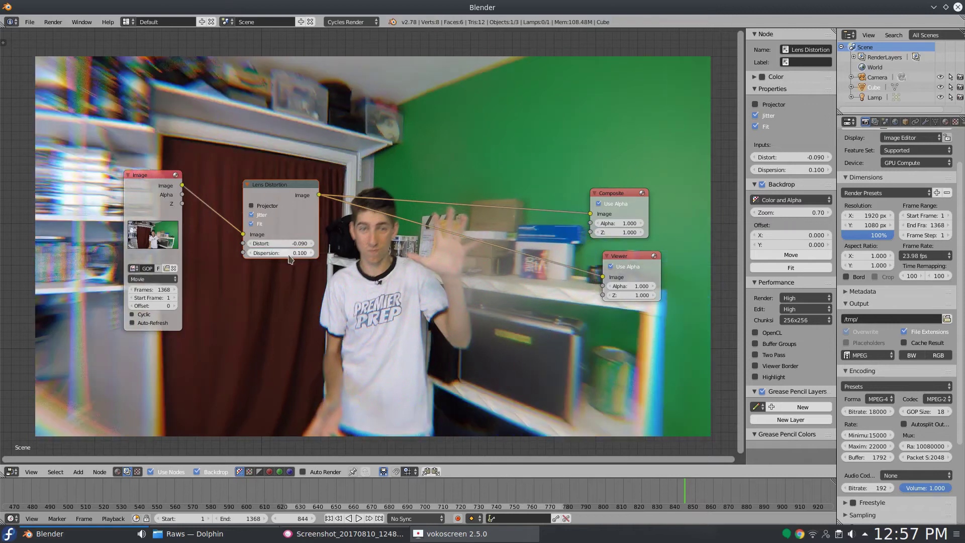
{"action": "left_click_drag", "start_coordinate": [309, 241], "coordinate": [287, 242]}
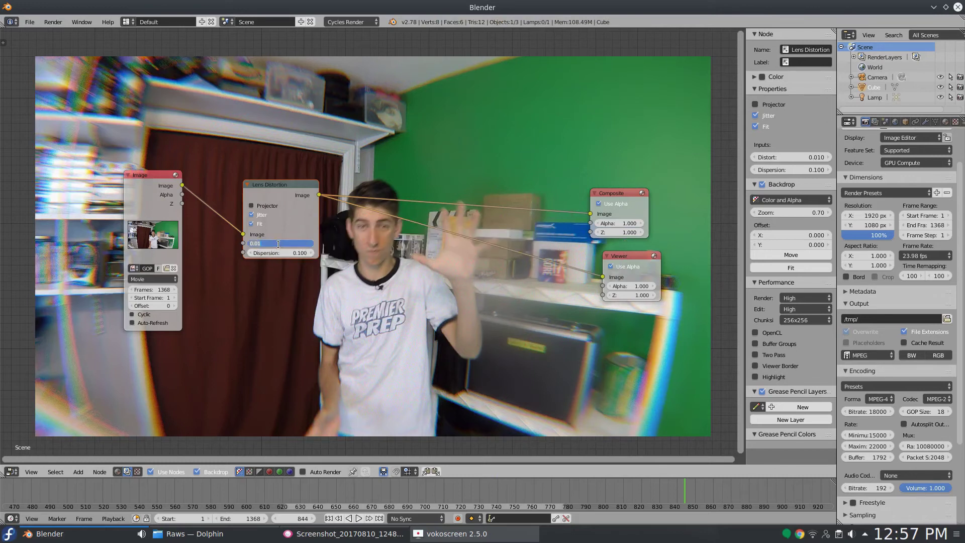
{"action": "key", "text": "Tab"}
{"action": "type", "text": "0"}
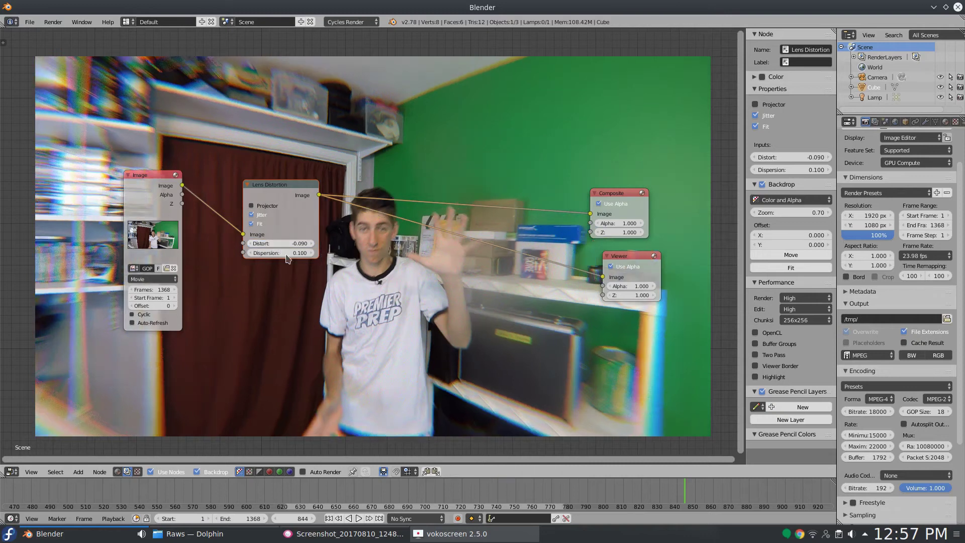
{"action": "key", "text": "Return"}
{"action": "left_click", "coordinate": [290, 224]}
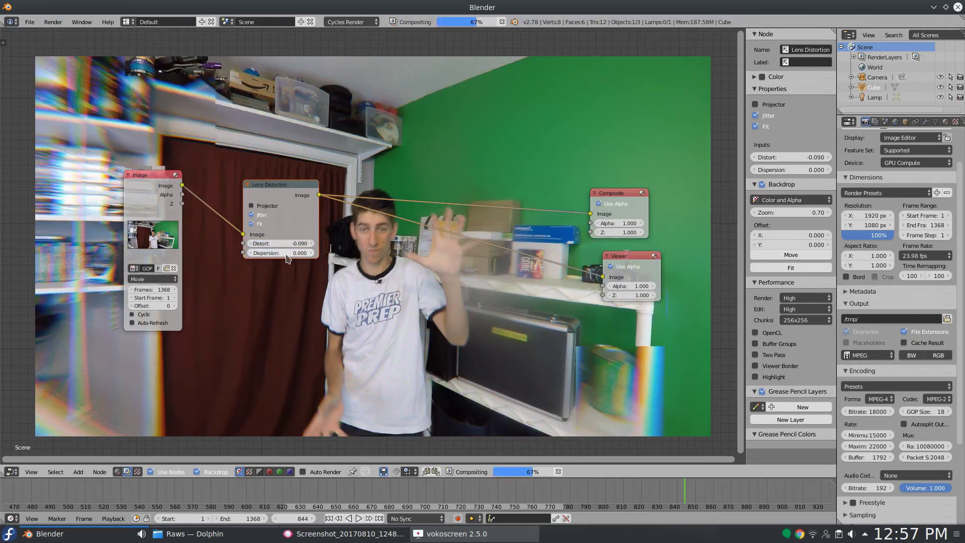
Turn off Jitter, try Projector on and off, and raise Distort to 1.000
{"action": "left_click", "coordinate": [266, 215]}
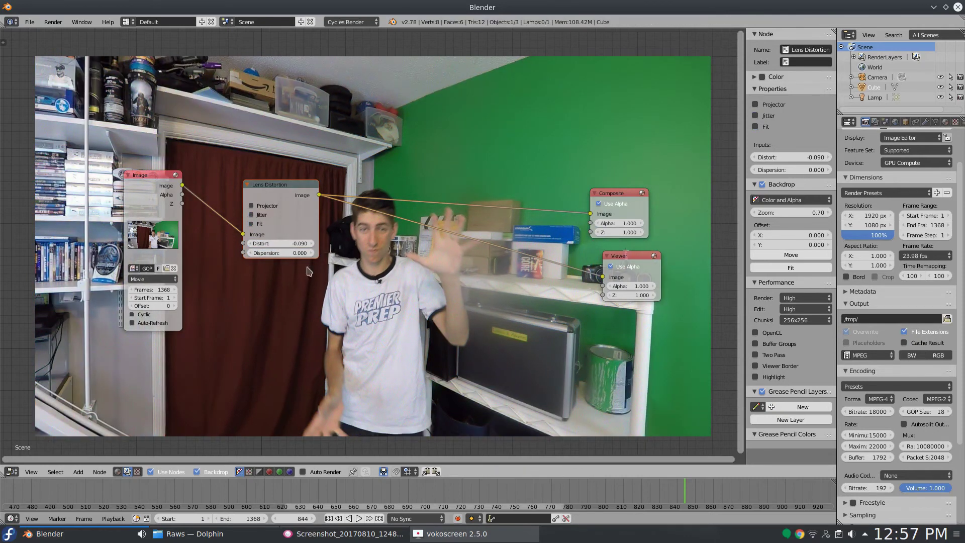
{"action": "left_click", "coordinate": [271, 206]}
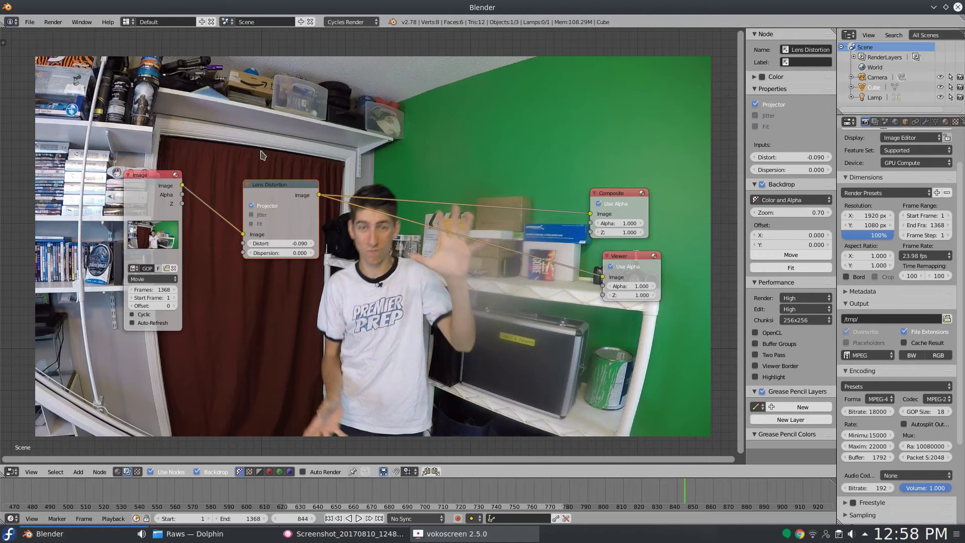
{"action": "left_click", "coordinate": [275, 211]}
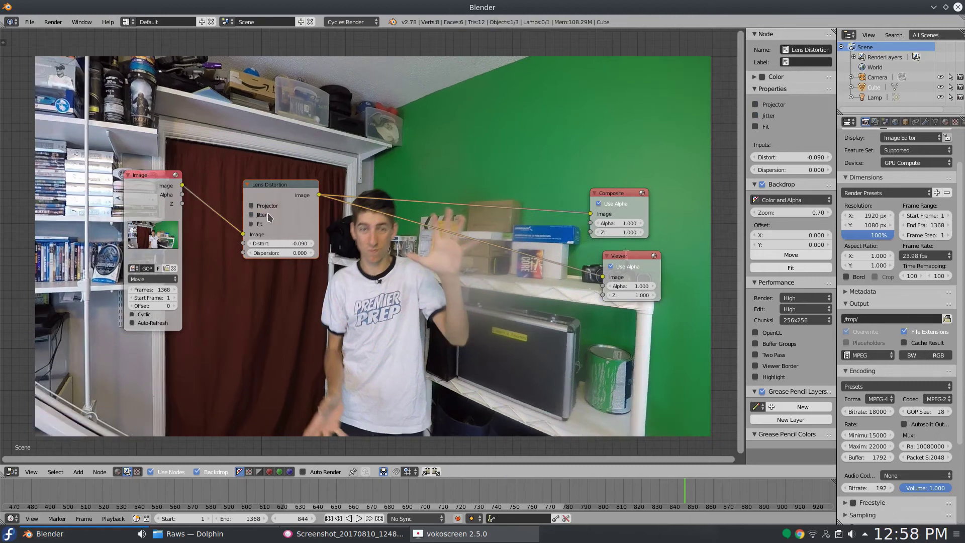
{"action": "left_click_drag", "start_coordinate": [280, 246], "coordinate": [321, 253]}
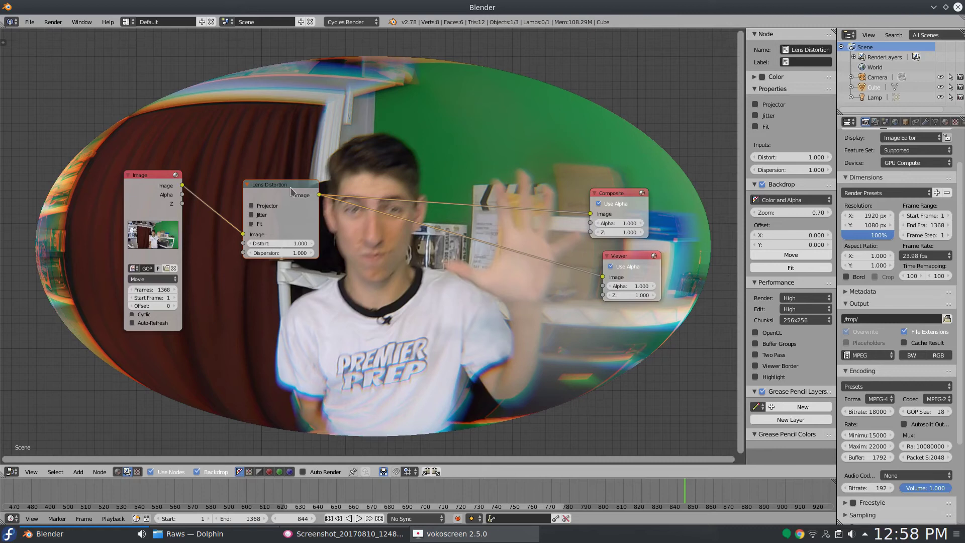
Reposition the Lens Distortion node and return the timeline to frame 839
{"action": "left_click_drag", "start_coordinate": [290, 190], "coordinate": [266, 255]}
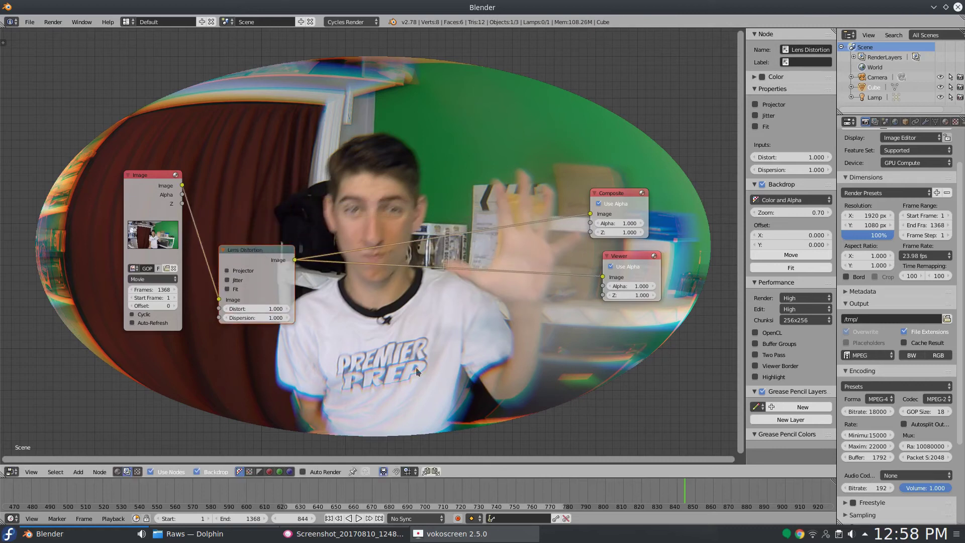
{"action": "left_click", "coordinate": [673, 492]}
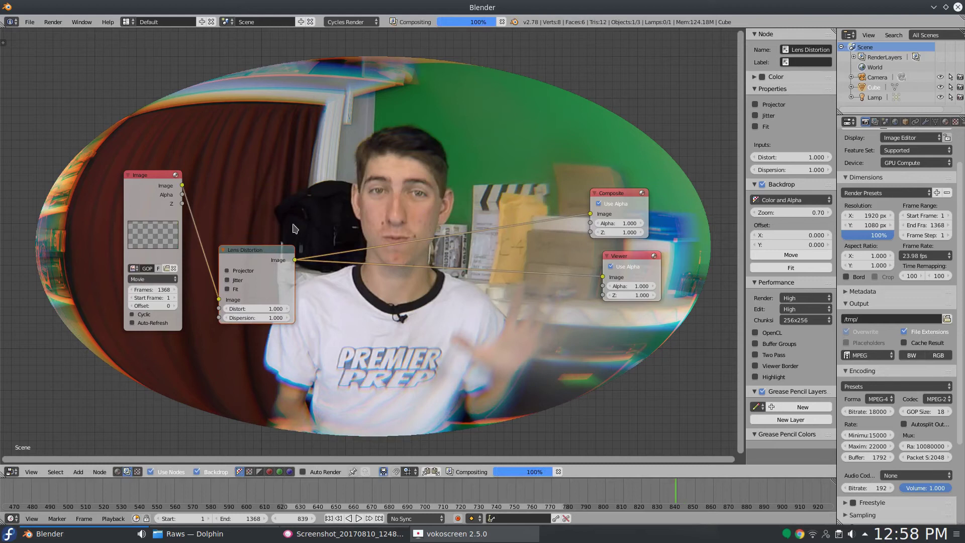
{"action": "left_click_drag", "start_coordinate": [257, 259], "coordinate": [297, 197]}
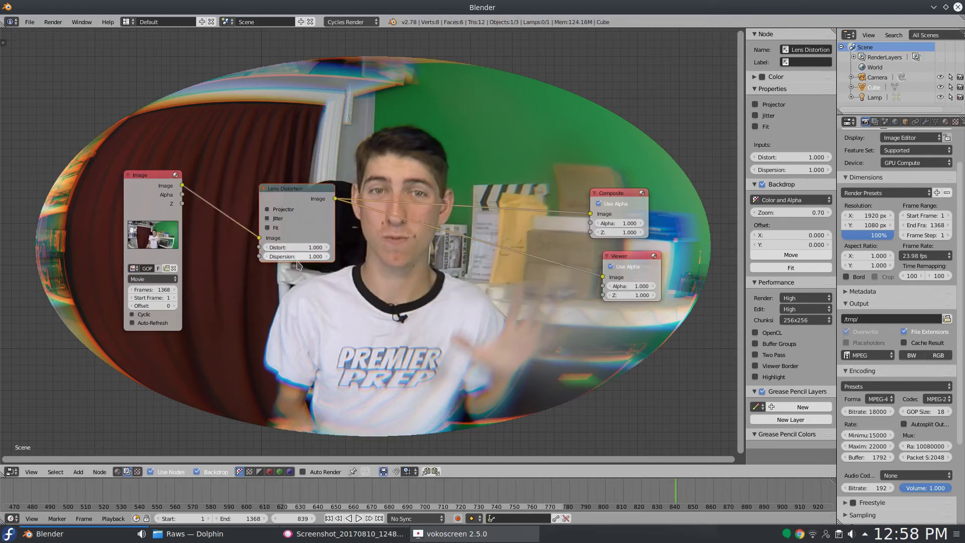
Leave Projector off and re-enable Jitter and Fit on the Lens Distortion node
{"action": "left_click", "coordinate": [305, 209]}
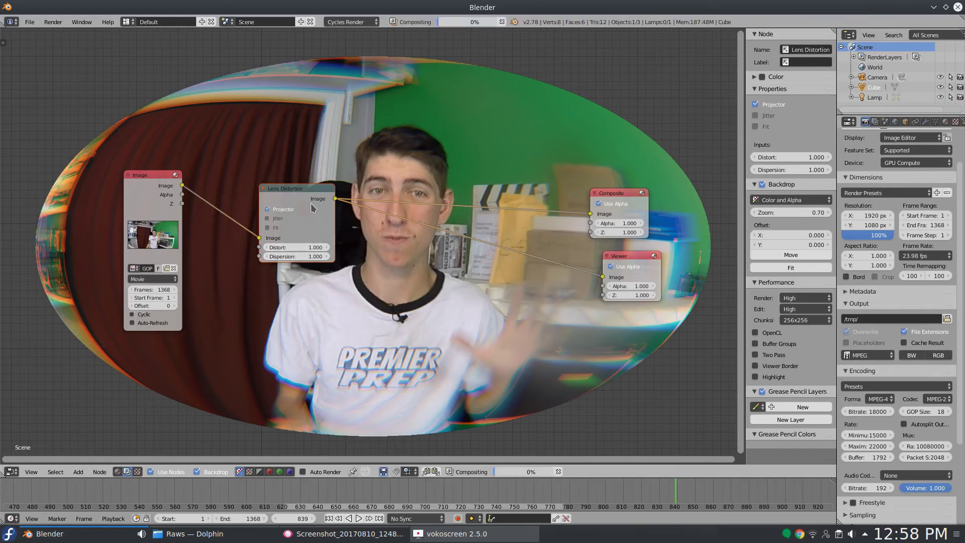
{"action": "left_click", "coordinate": [281, 209]}
{"action": "left_click", "coordinate": [279, 218]}
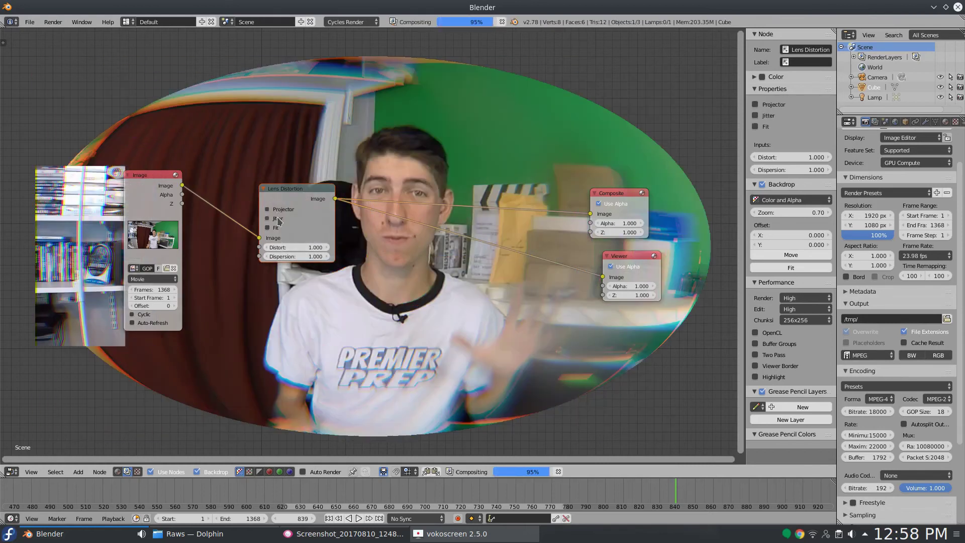
{"action": "left_click", "coordinate": [280, 227]}
Set Distort back to -0.090 and Dispersion to 0.000
{"action": "left_click", "coordinate": [311, 247]}
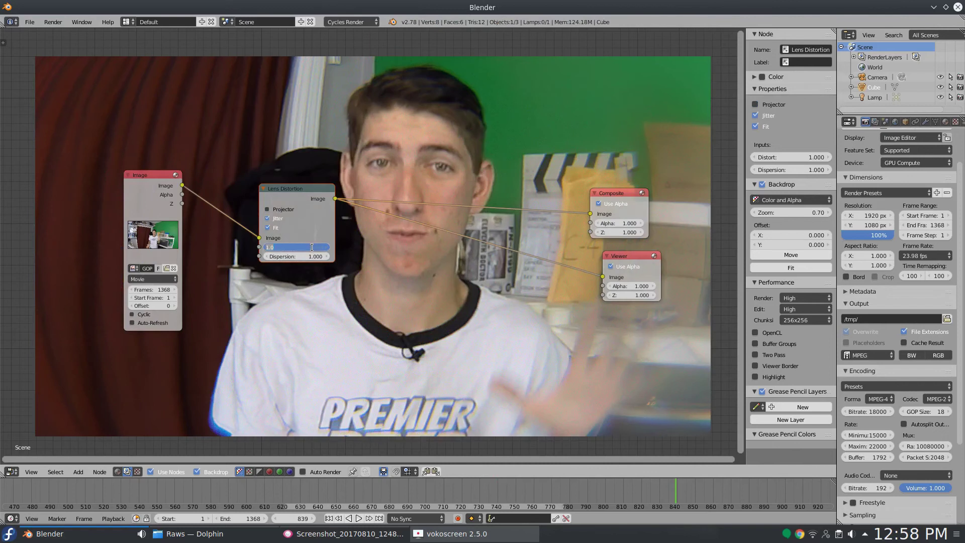
{"action": "type", "text": "=-.09"}
{"action": "key", "text": "Return"}
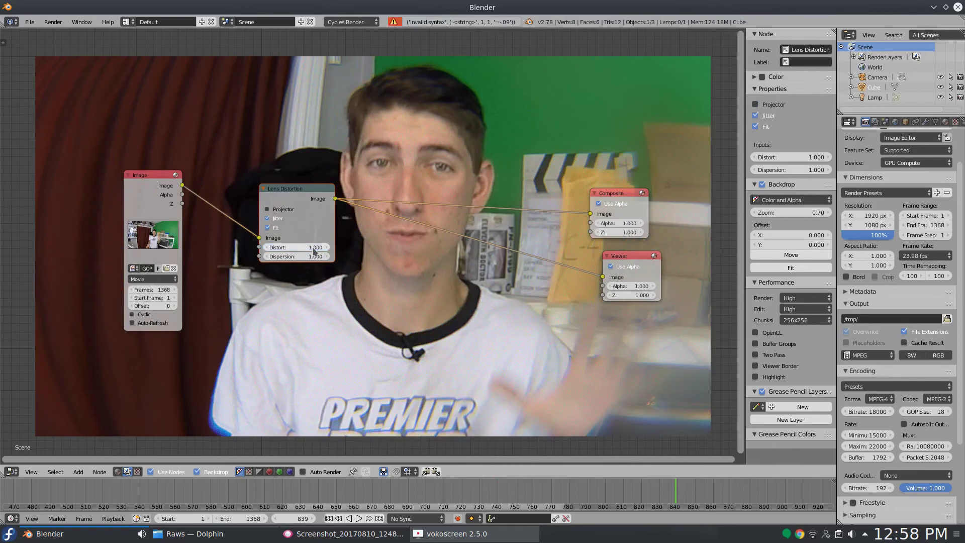
{"action": "left_click", "coordinate": [311, 247]}
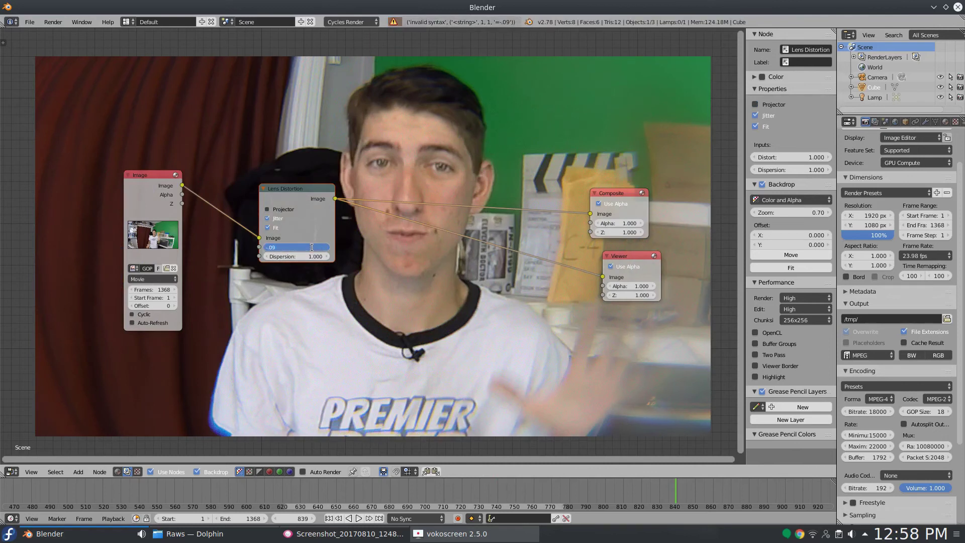
{"action": "type", "text": "-.09"}
{"action": "key", "text": "Return"}
{"action": "left_click", "coordinate": [307, 257]}
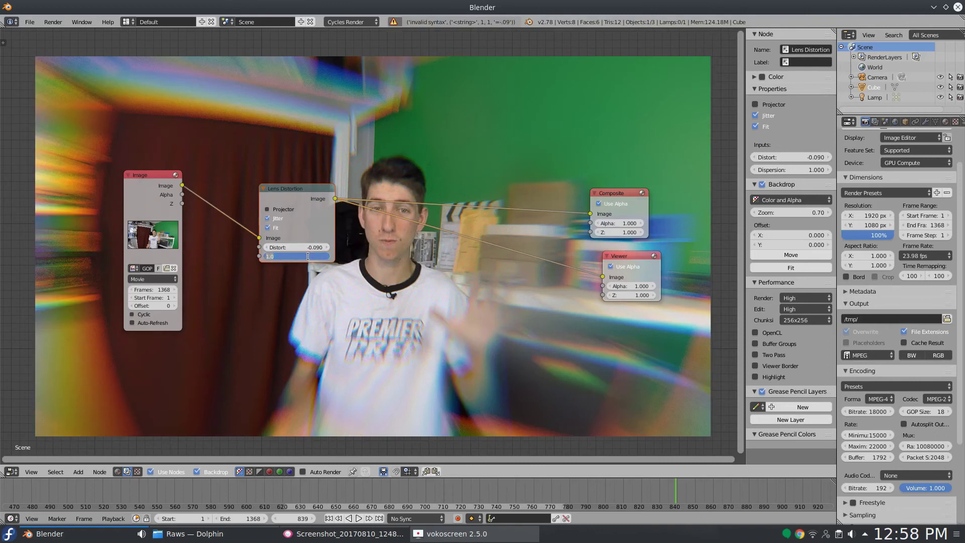
{"action": "type", "text": "0"}
{"action": "key", "text": "Return"}
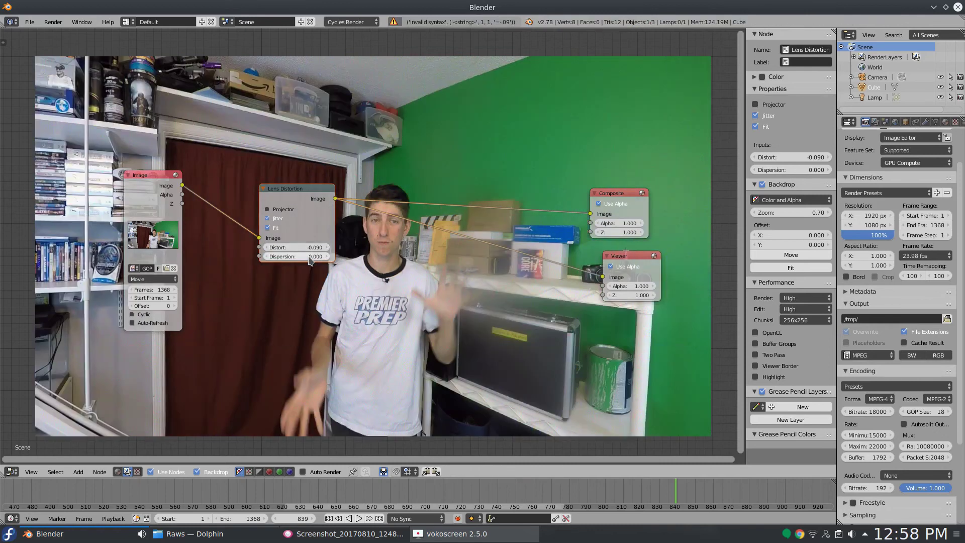